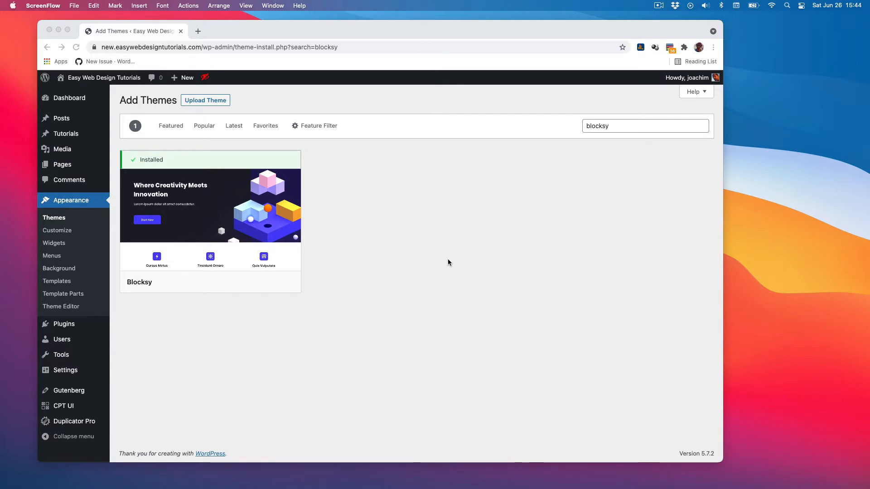
# Open the live preview of the installed Blocksy theme.
pyautogui.click(264, 294)
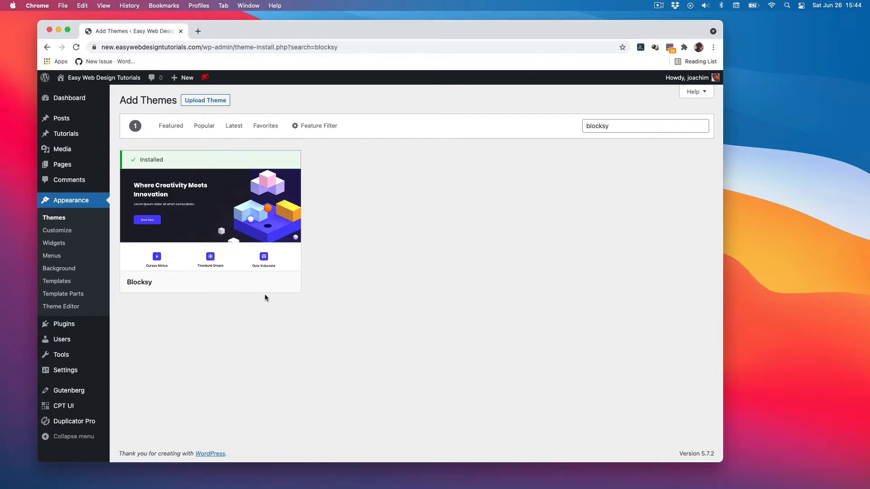
pyautogui.moveTo(262, 286)
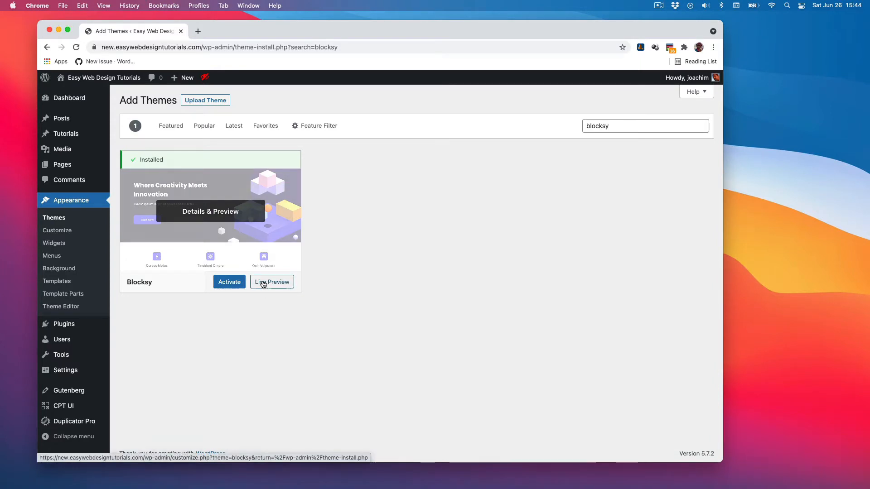
pyautogui.click(263, 283)
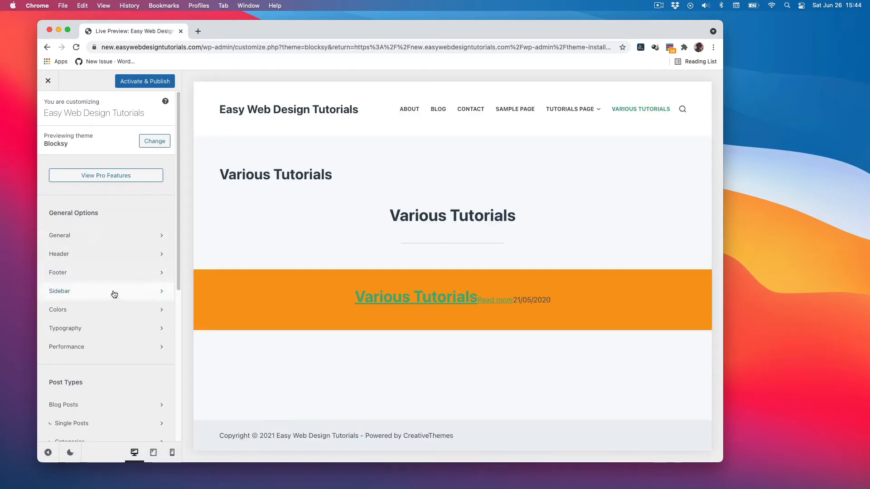
# Open the General options and review the Layout settings.
pyautogui.click(109, 236)
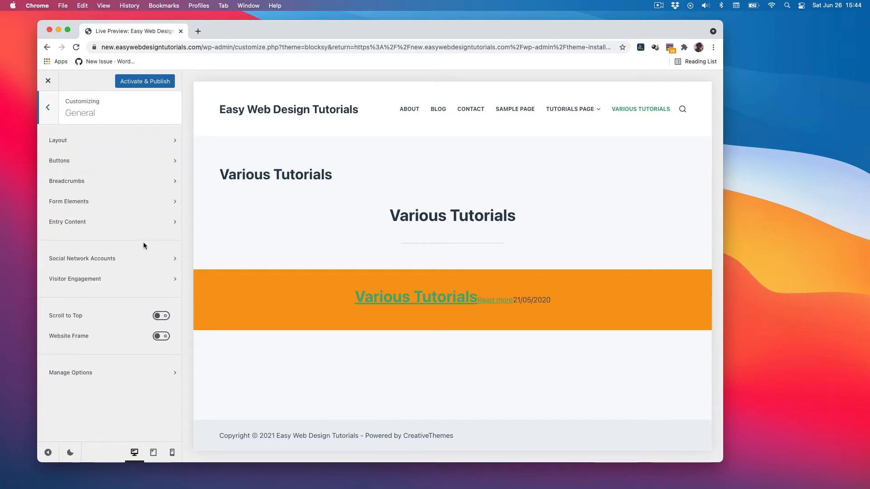
pyautogui.click(114, 145)
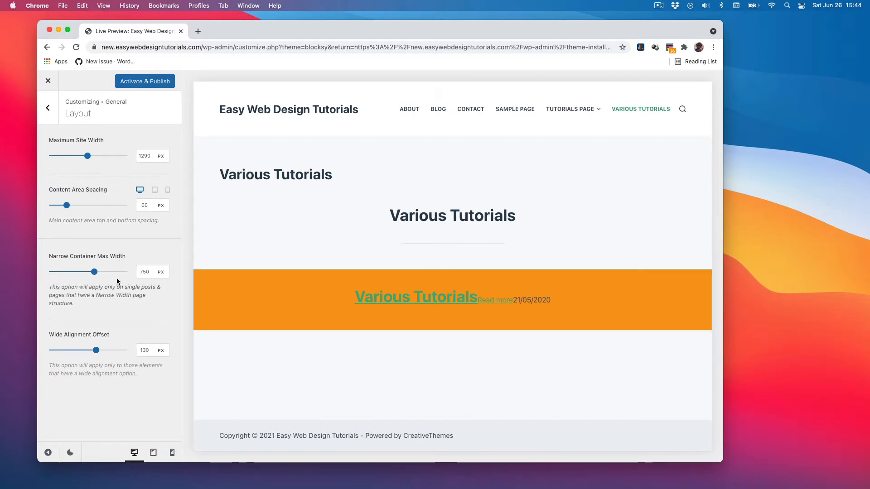
pyautogui.click(47, 107)
# Review the Buttons settings, switching the preview to tablet and mobile and checking the Design tab.
pyautogui.click(88, 159)
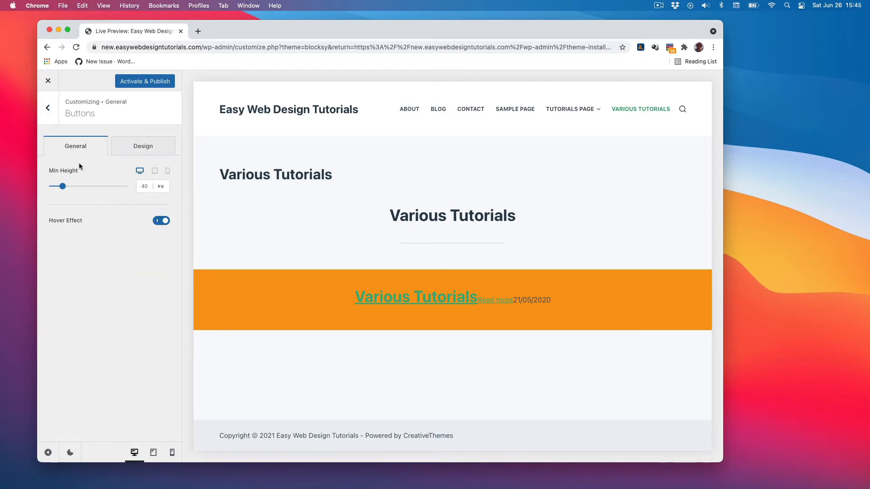
pyautogui.click(155, 172)
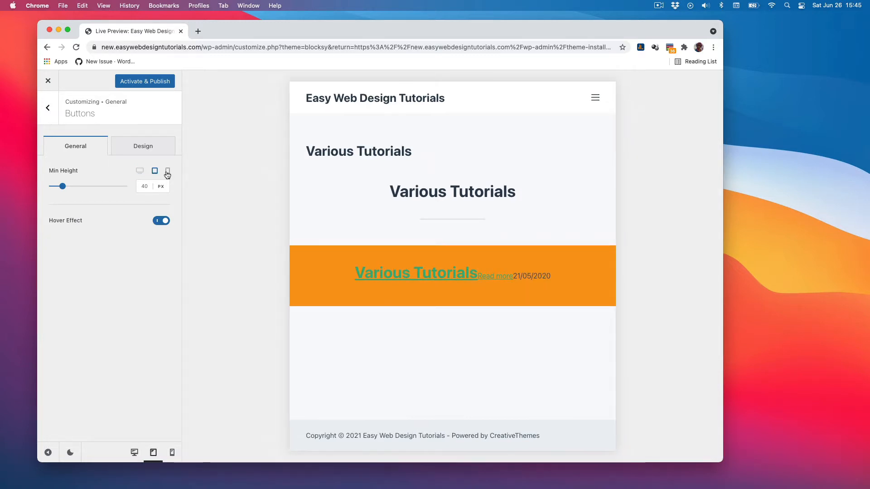
pyautogui.click(167, 171)
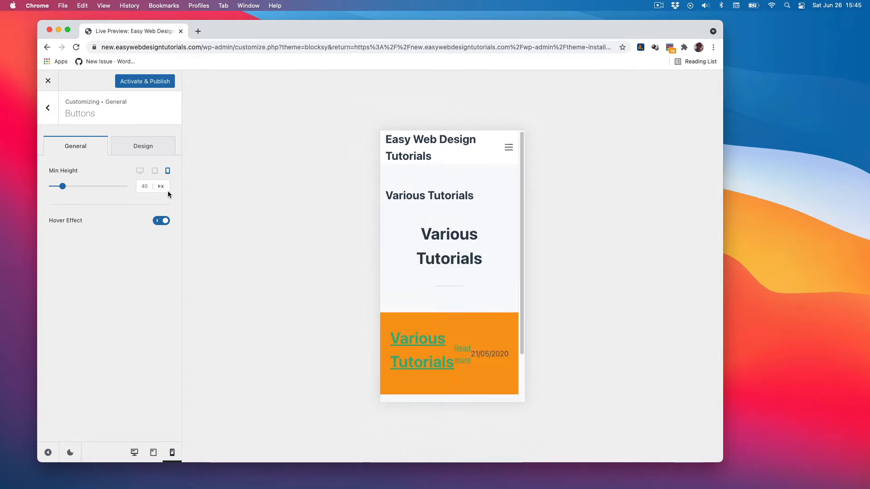
pyautogui.click(143, 147)
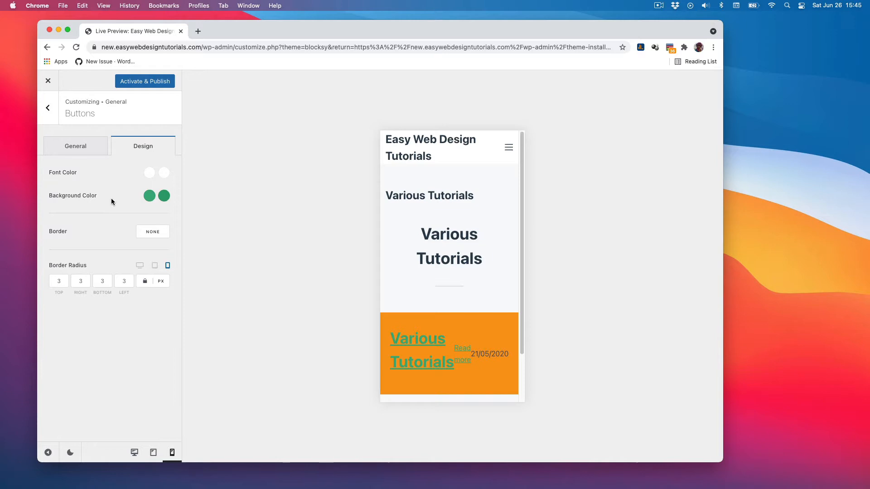
pyautogui.click(86, 151)
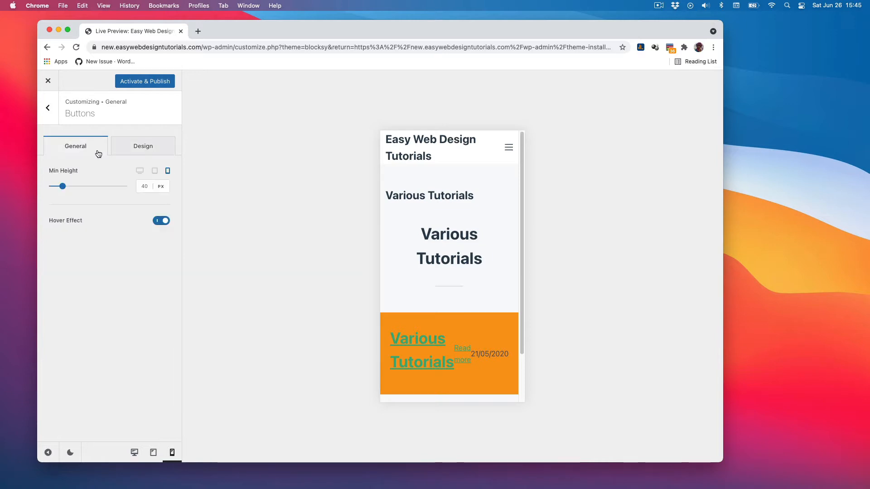
pyautogui.click(49, 108)
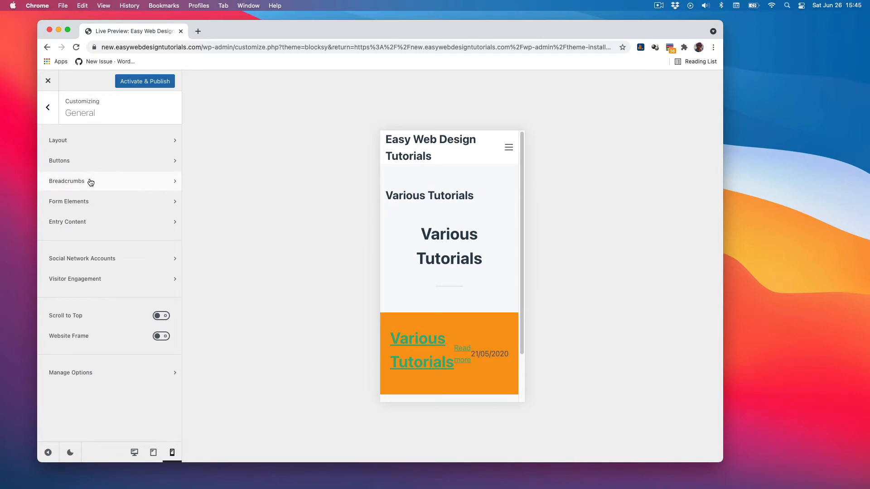
# Review the Breadcrumbs settings, including the Home Page Text field.
pyautogui.click(91, 182)
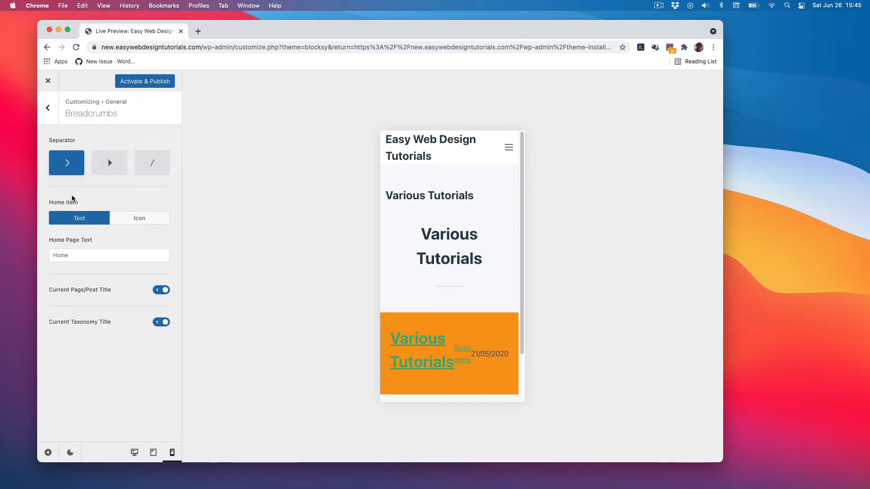
pyautogui.click(80, 255)
pyautogui.moveTo(80, 255); pyautogui.dragTo(53, 255)
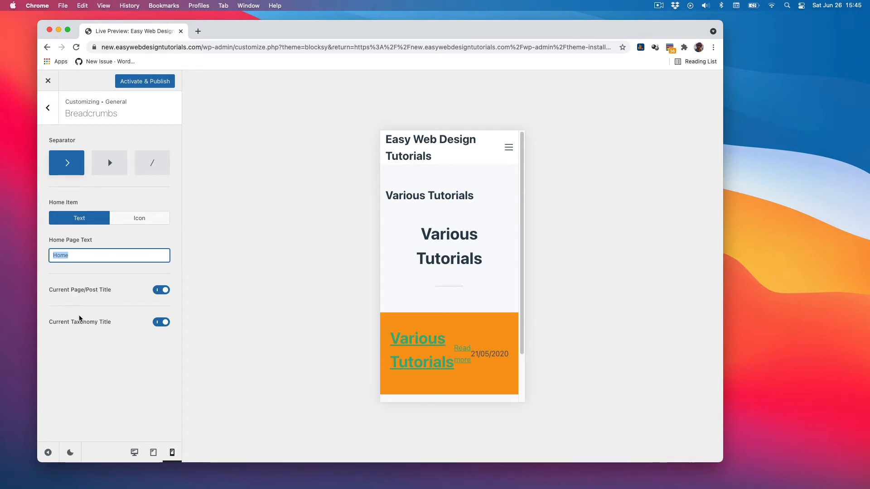
pyautogui.click(48, 108)
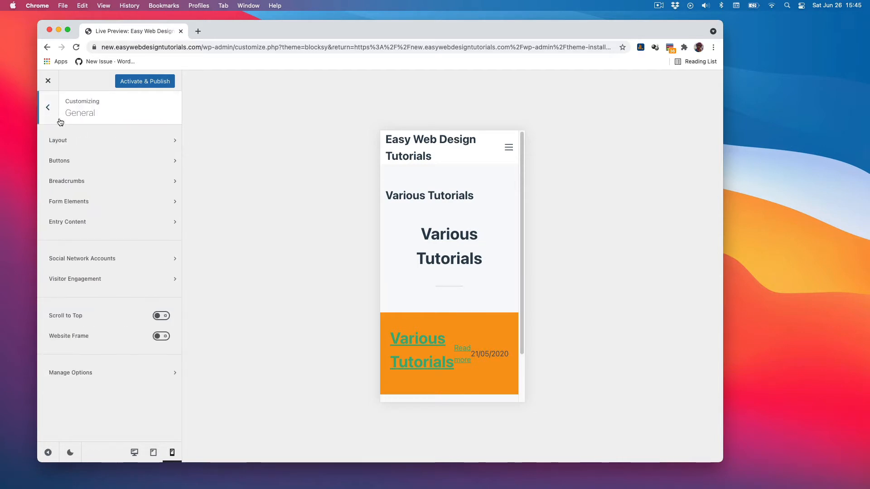
# Review the Form Elements settings.
pyautogui.click(96, 207)
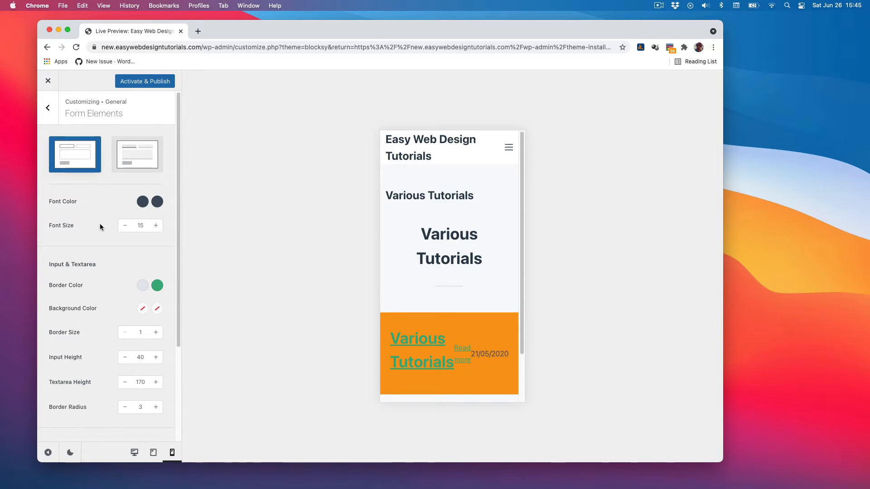
pyautogui.scroll(-5, 99, 235)
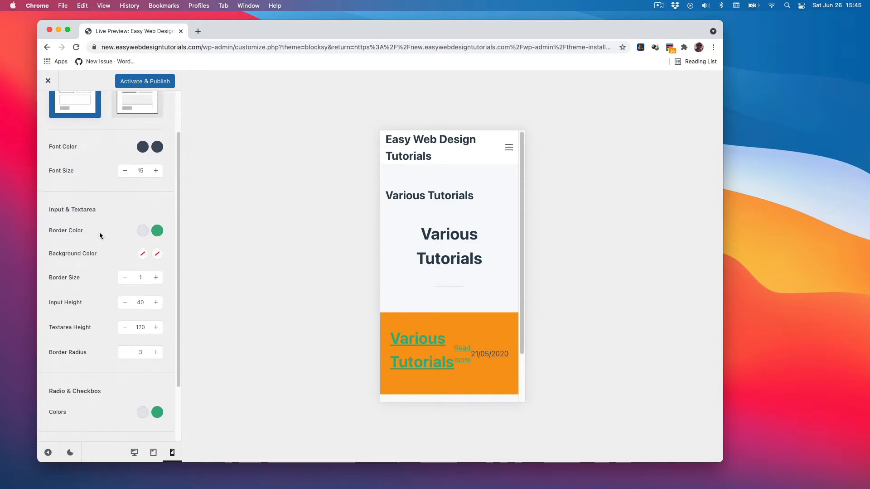
pyautogui.scroll(5, 99, 234)
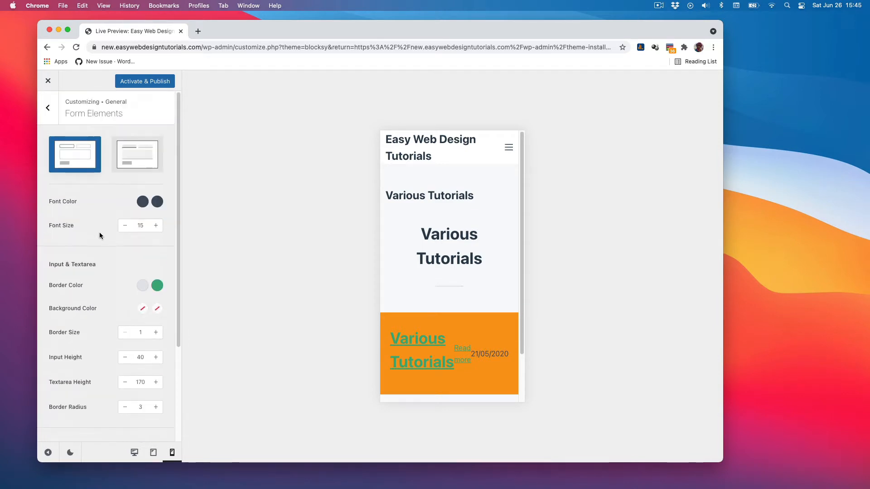
pyautogui.click(48, 107)
# Review the Entry Content settings, opening the Content Spacing and Links Type choices without changing them.
pyautogui.click(75, 221)
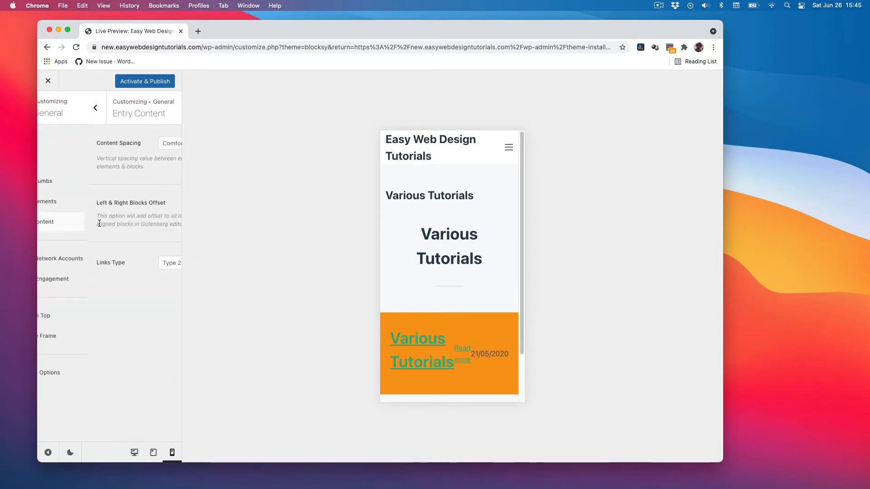
pyautogui.click(164, 143)
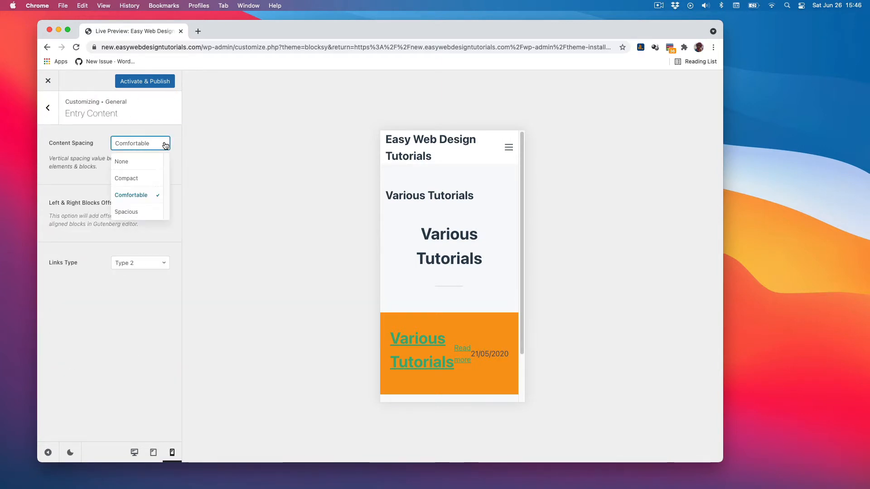
pyautogui.click(71, 186)
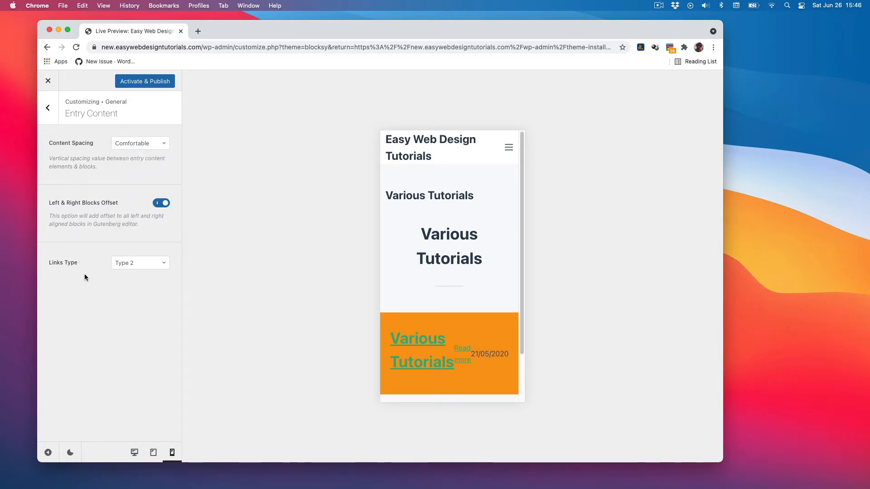
pyautogui.click(164, 263)
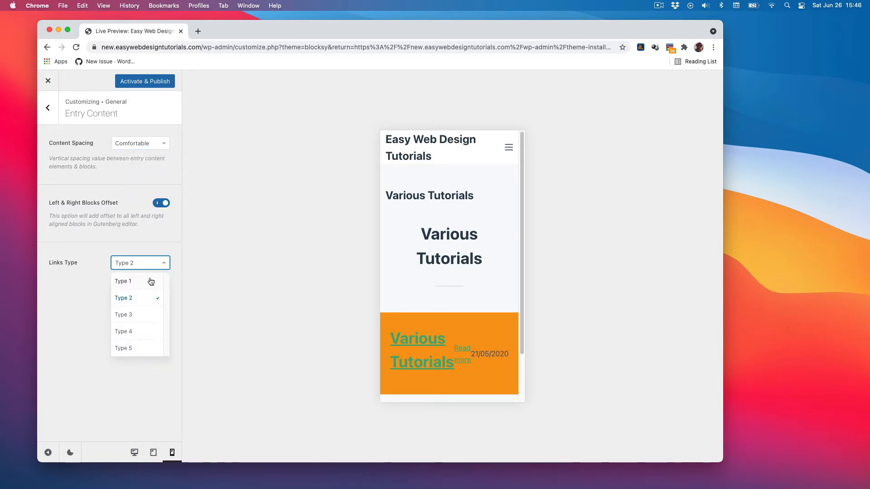
pyautogui.click(84, 243)
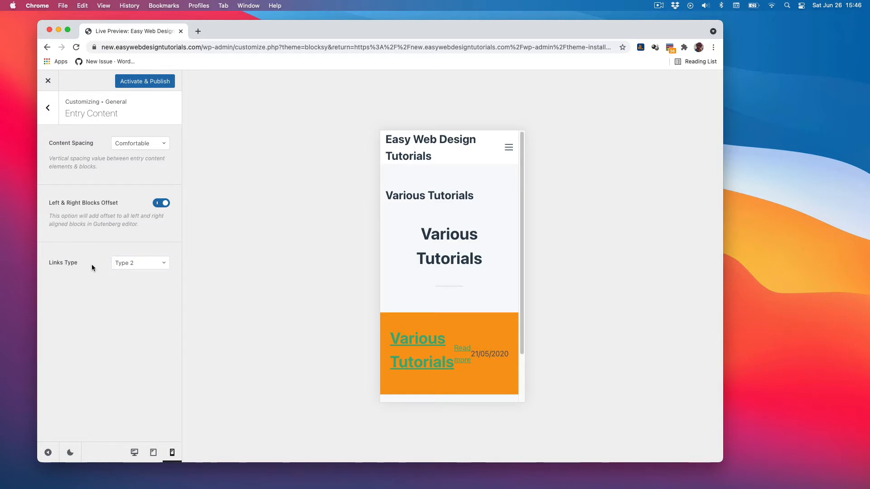
pyautogui.click(47, 107)
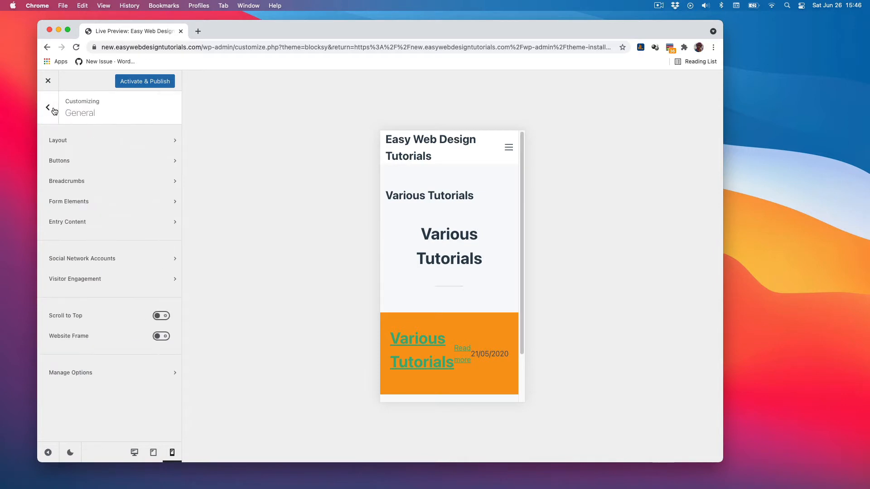
# Review the Social Network Accounts and Visitor Engagement settings.
pyautogui.click(103, 258)
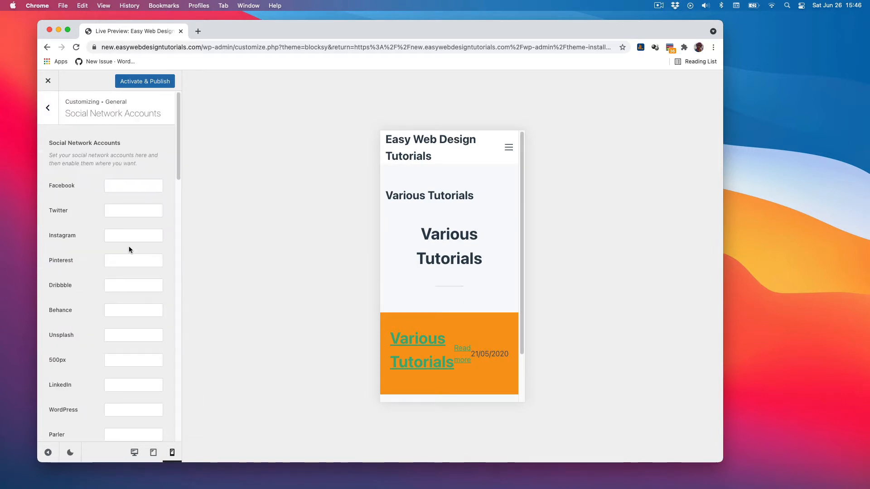
pyautogui.click(114, 185)
pyautogui.scroll(-5, 89, 292)
pyautogui.scroll(5, 89, 290)
pyautogui.click(48, 112)
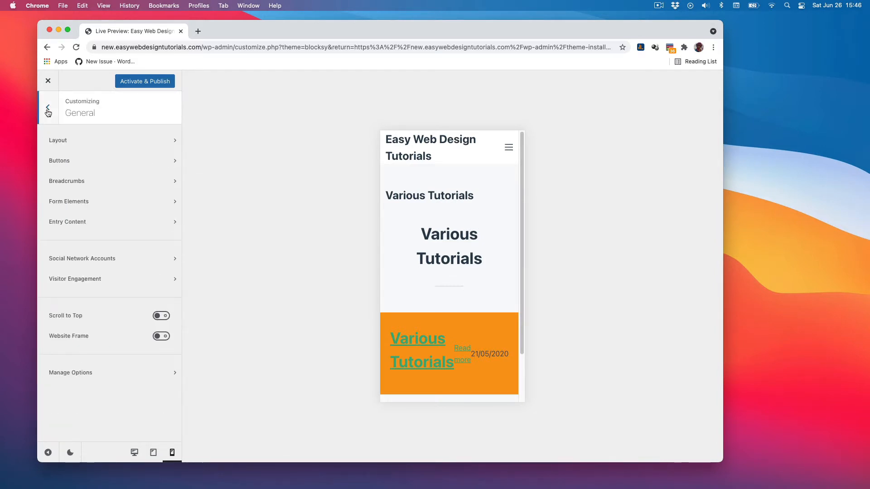
pyautogui.click(83, 279)
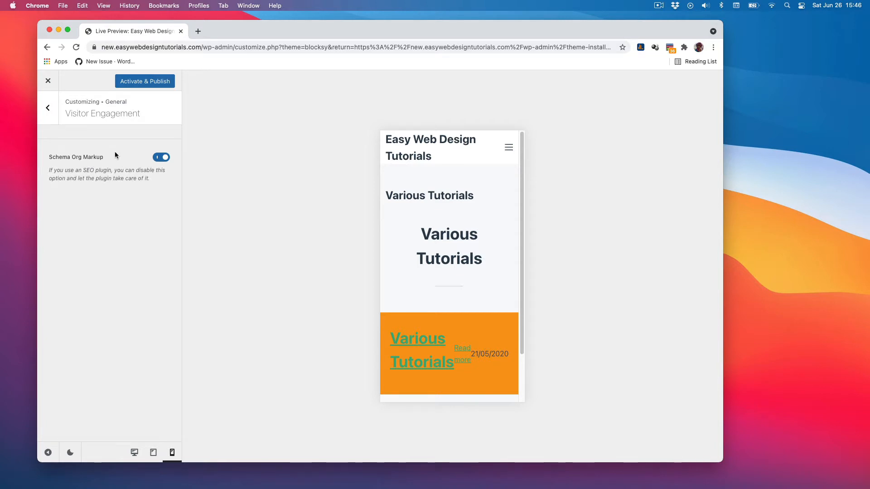
pyautogui.click(47, 108)
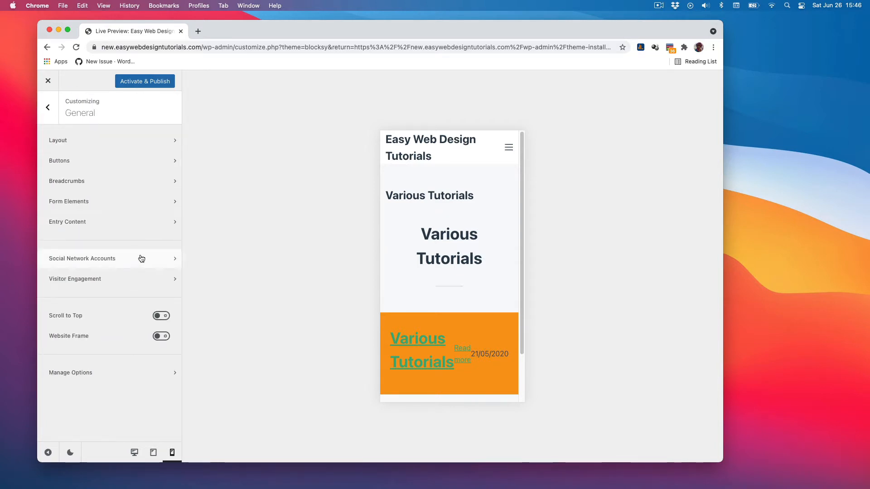
# Enable Scroll to Top and Website Frame, switching the preview back to desktop.
pyautogui.click(162, 316)
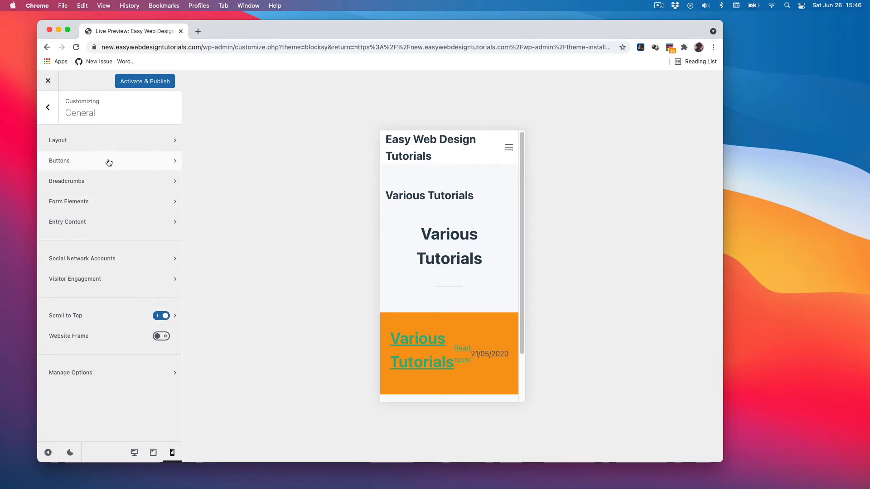
pyautogui.click(134, 453)
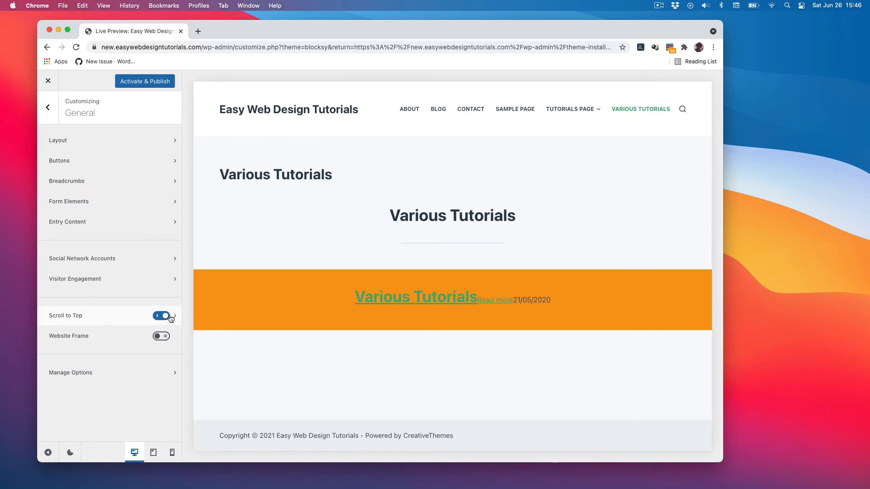
pyautogui.click(161, 336)
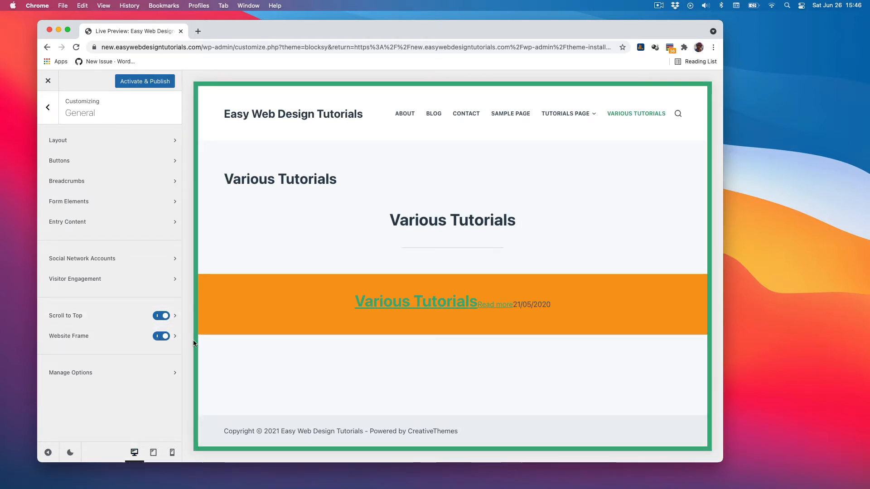
# Review the Scroll to Top general and design settings.
pyautogui.click(175, 317)
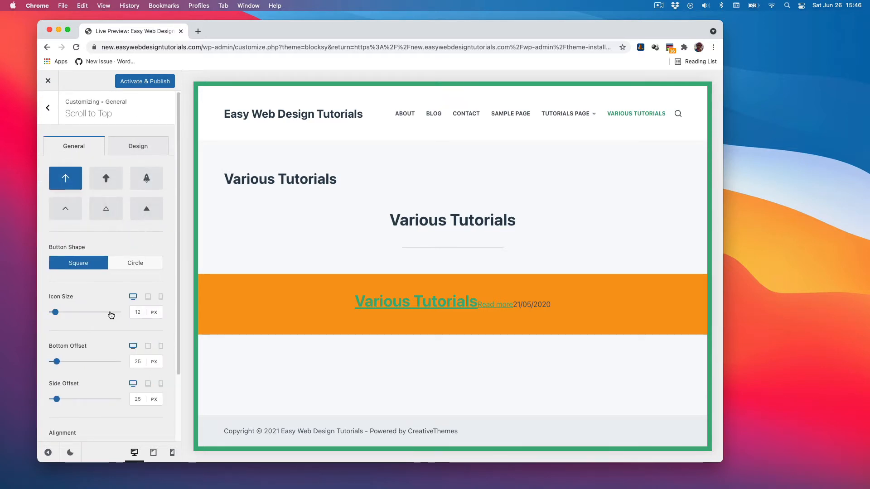
pyautogui.scroll(-3, 109, 310)
pyautogui.scroll(3, 109, 310)
pyautogui.scroll(-3, 109, 310)
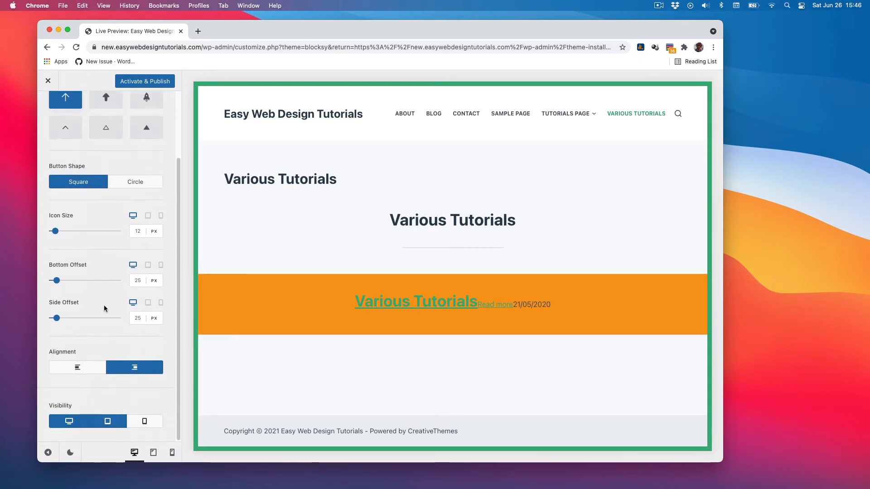
pyautogui.scroll(3, 107, 305)
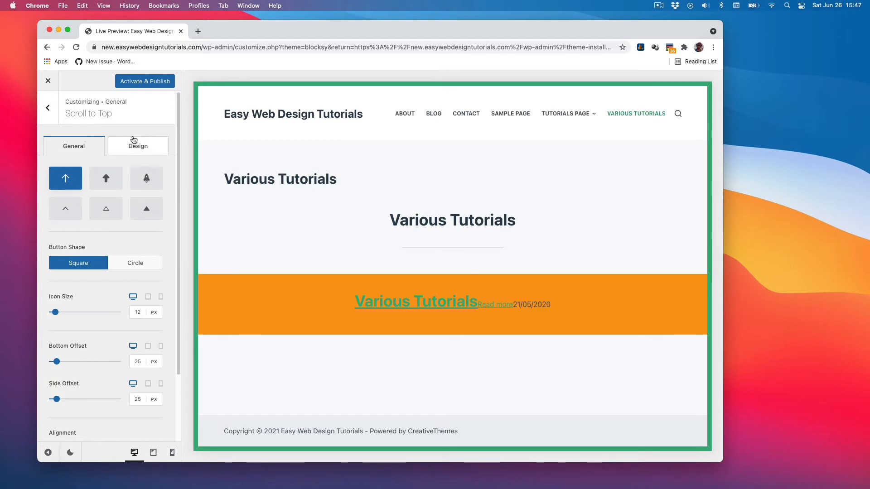
pyautogui.click(134, 140)
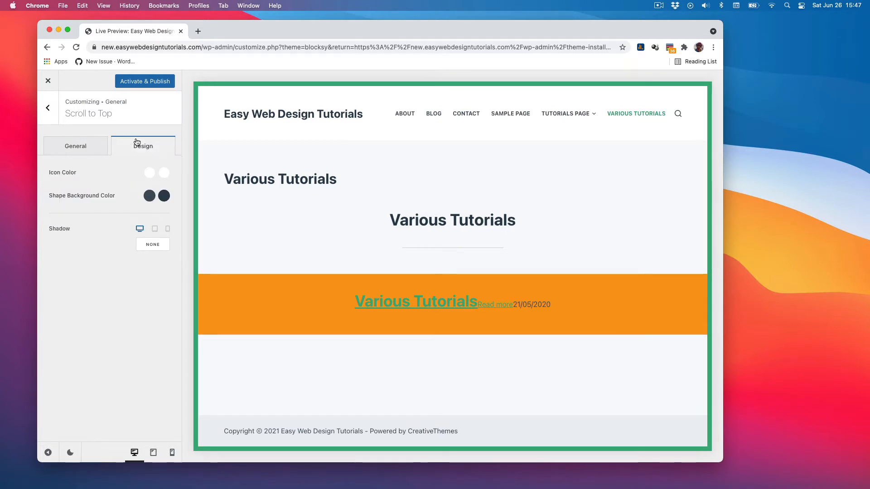
pyautogui.click(48, 110)
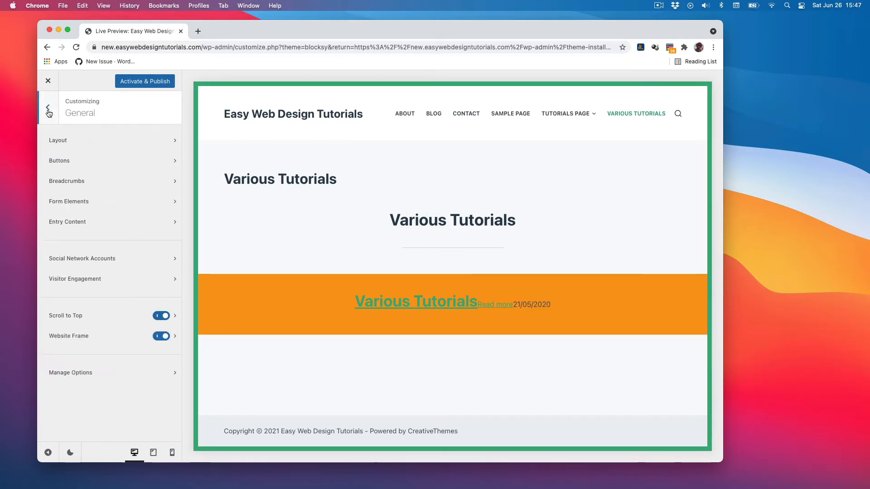
# Set the website frame size to 16 px and change the frame color to a purple-blue.
pyautogui.click(175, 339)
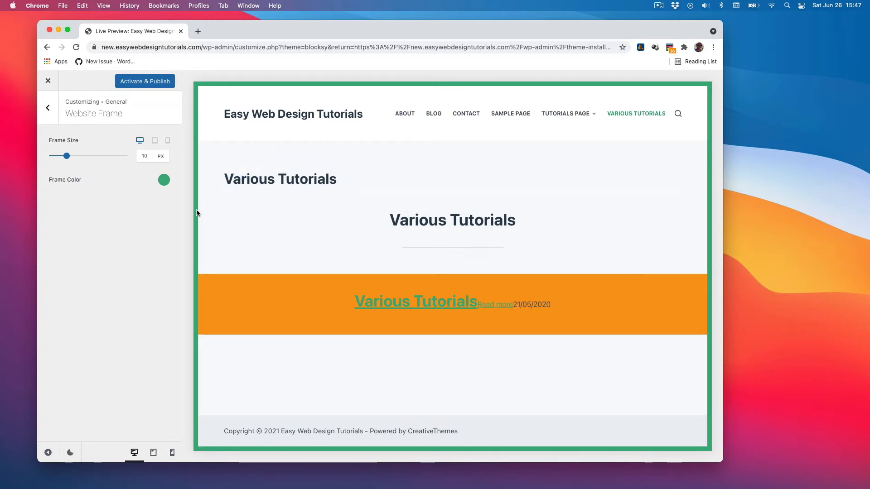
pyautogui.moveTo(67, 156)
pyautogui.mouseDown()
pyautogui.moveTo(83, 155)
pyautogui.moveTo(75, 156)
pyautogui.mouseUp()
pyautogui.click(164, 181)
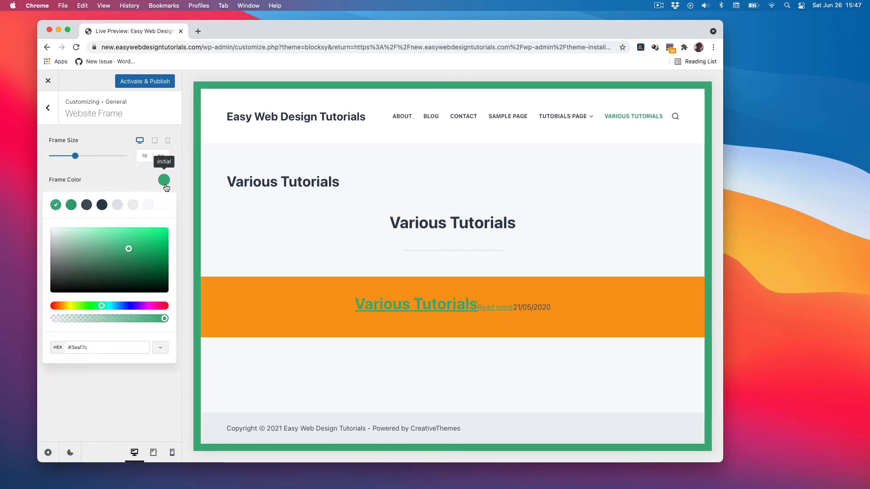
pyautogui.moveTo(66, 305); pyautogui.dragTo(129, 307)
pyautogui.click(136, 180)
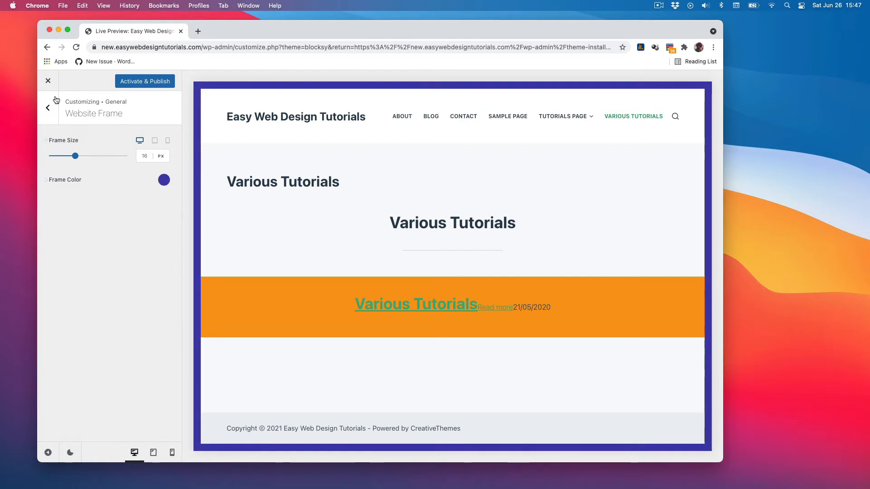
# Open Manage Options to view the reset section, then return to the General list.
pyautogui.click(48, 108)
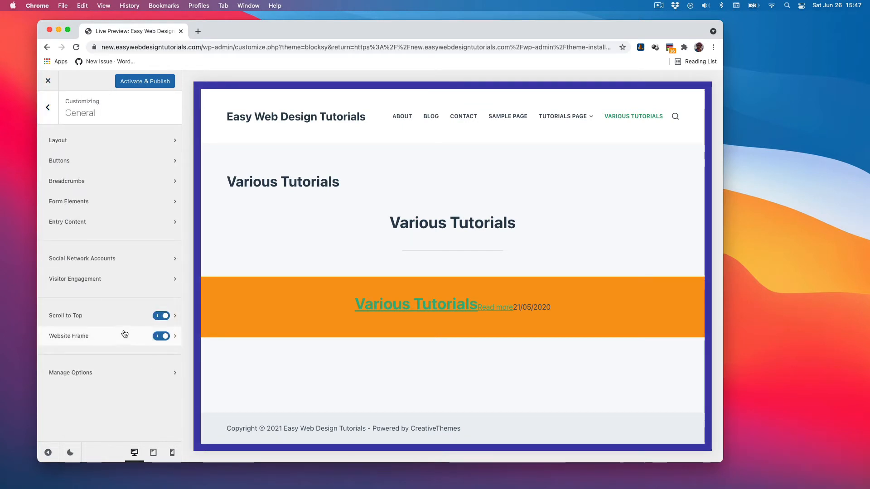
pyautogui.click(127, 371)
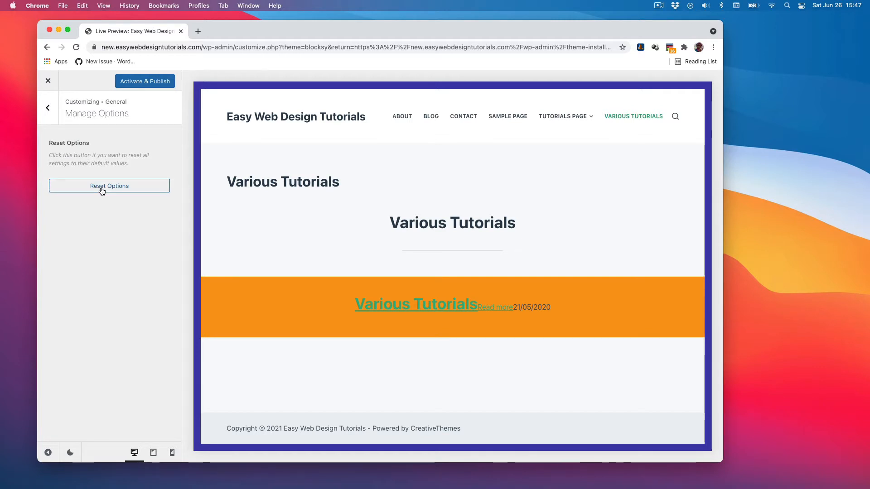
pyautogui.click(48, 109)
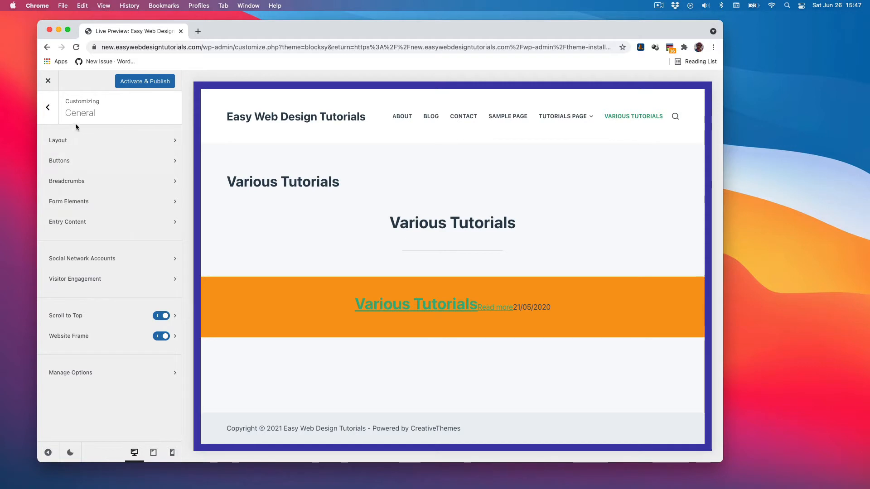
# Open the header's Logo element and set the logo height to 51 px.
pyautogui.click(48, 107)
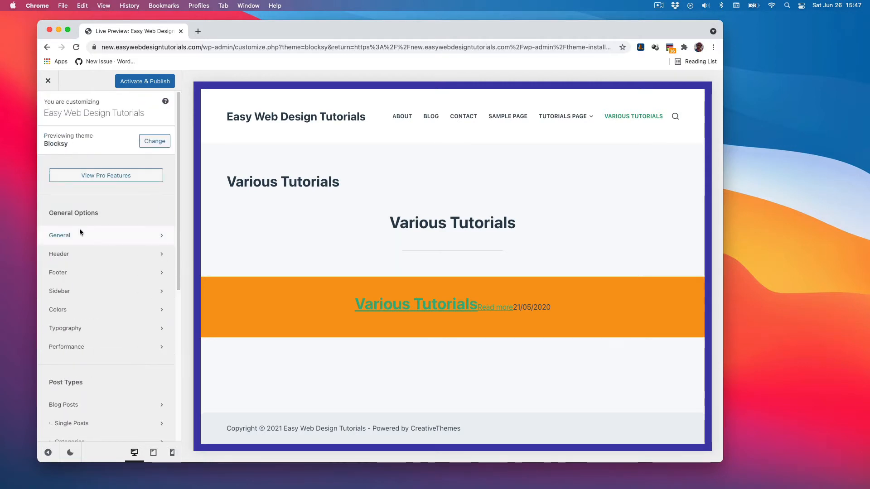
pyautogui.click(110, 254)
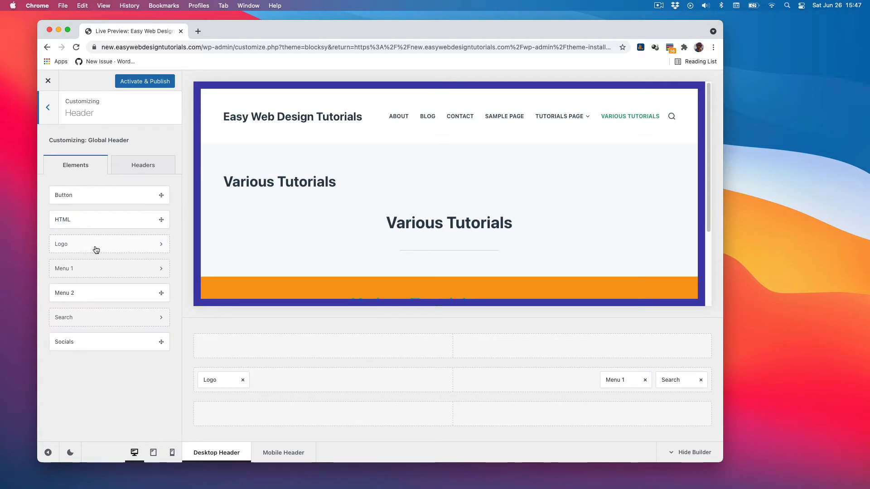
pyautogui.click(160, 247)
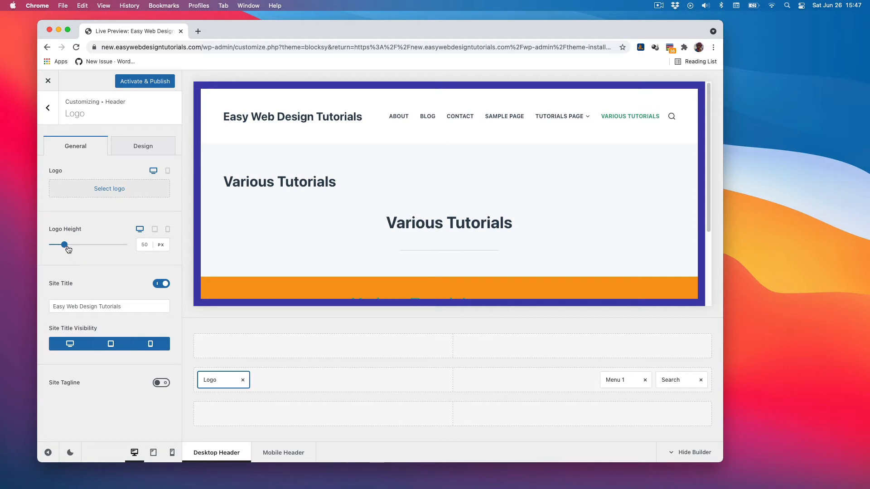
pyautogui.moveTo(68, 249)
pyautogui.mouseDown()
pyautogui.moveTo(88, 247)
pyautogui.moveTo(62, 247)
pyautogui.mouseUp()
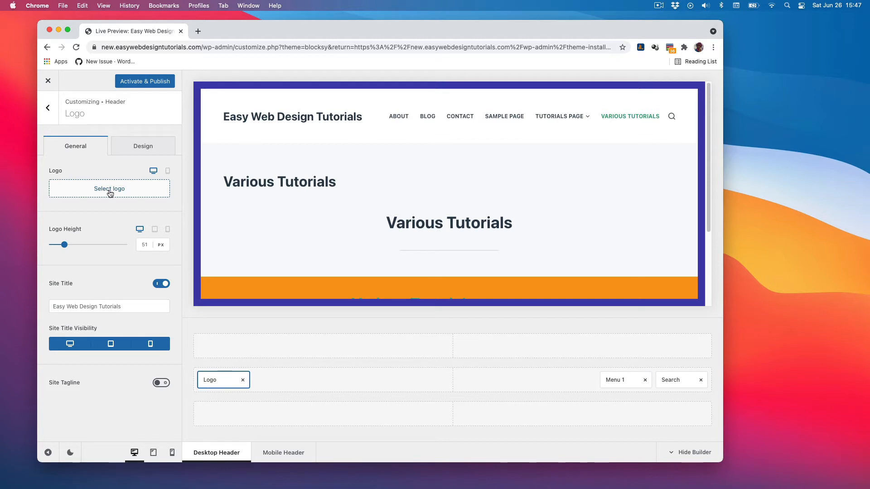
# Turn the site title off and back on.
pyautogui.click(158, 286)
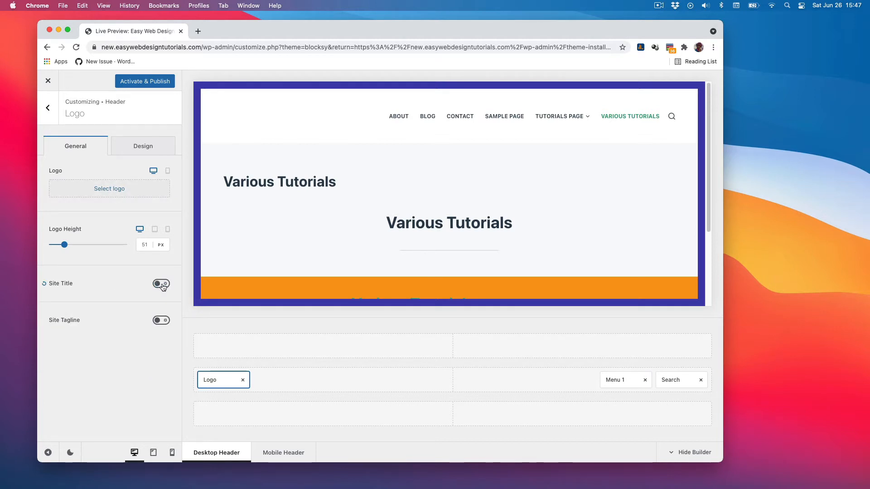
pyautogui.click(163, 286)
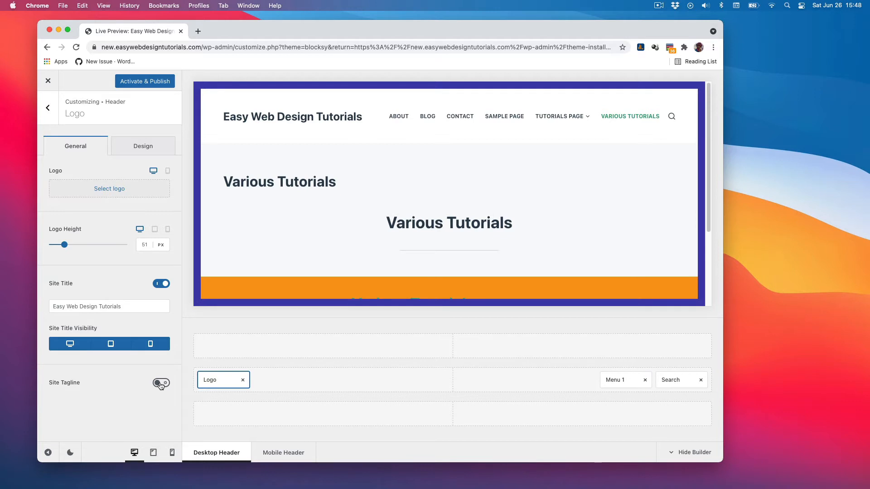
# Change the site title color to blue #2970b6 in the logo's design settings.
pyautogui.click(145, 146)
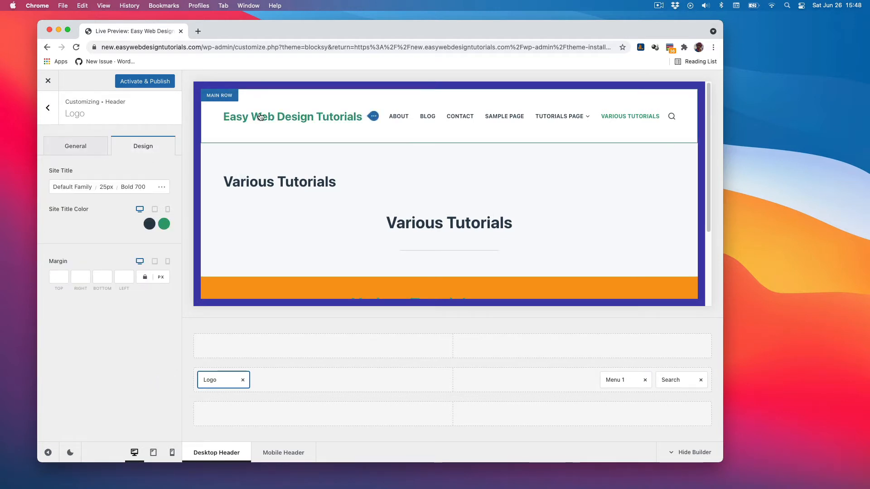
pyautogui.click(149, 224)
pyautogui.click(142, 292)
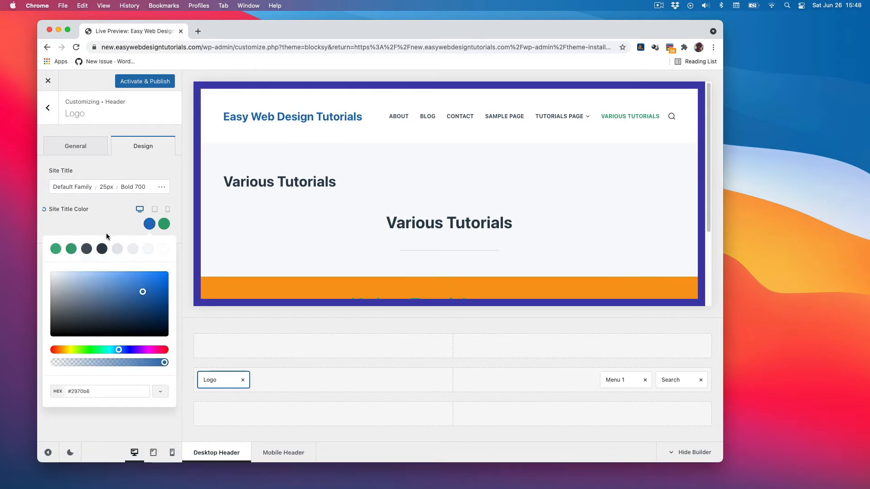
pyautogui.click(126, 434)
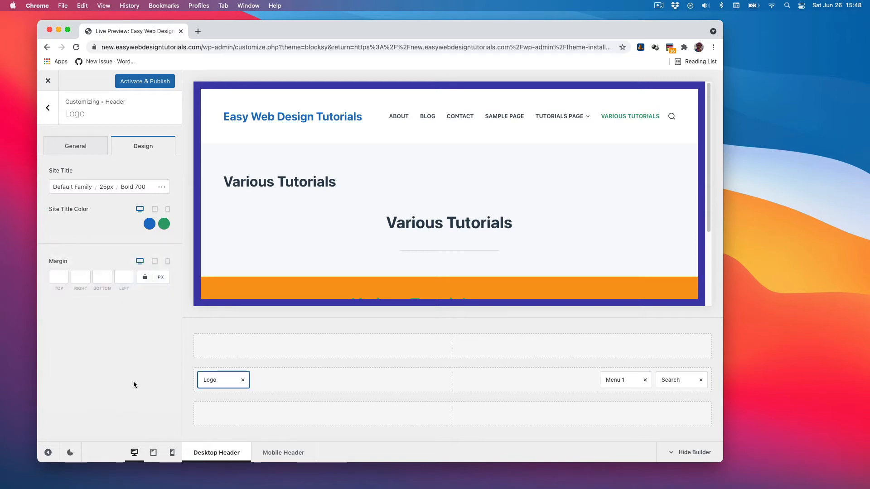
# Review the site title typography options and the header builder's Headers list.
pyautogui.click(162, 188)
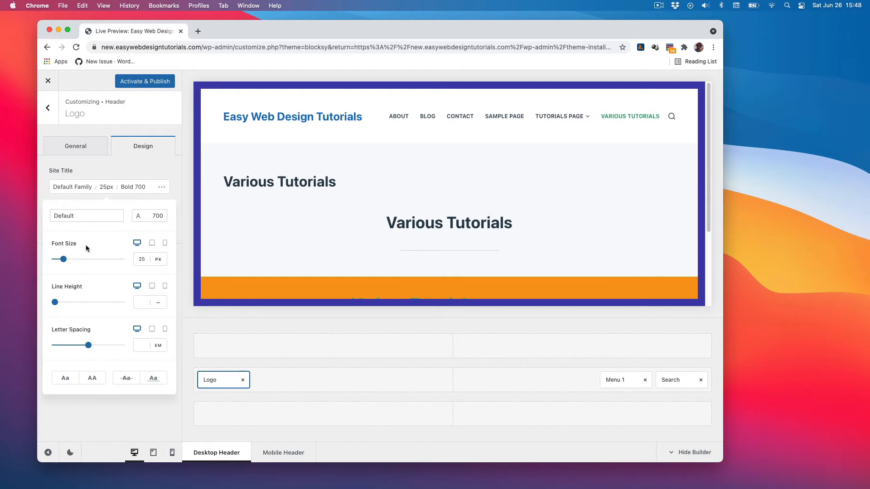
pyautogui.click(132, 168)
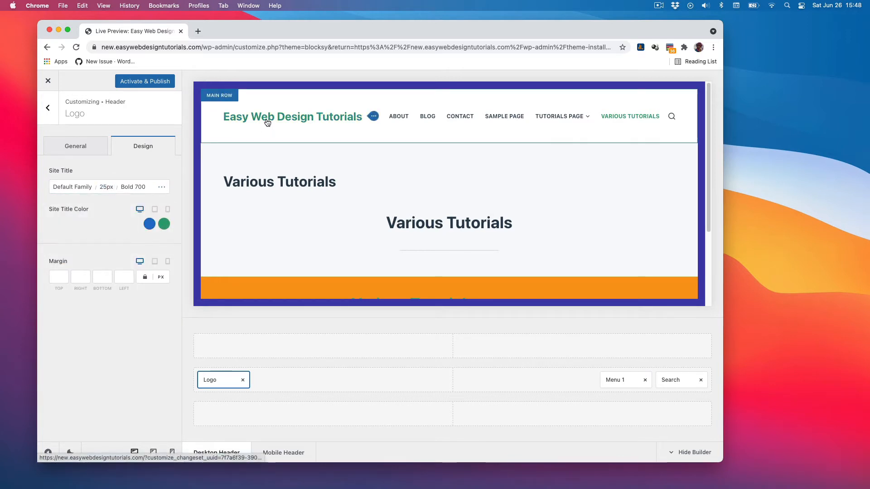
pyautogui.click(47, 110)
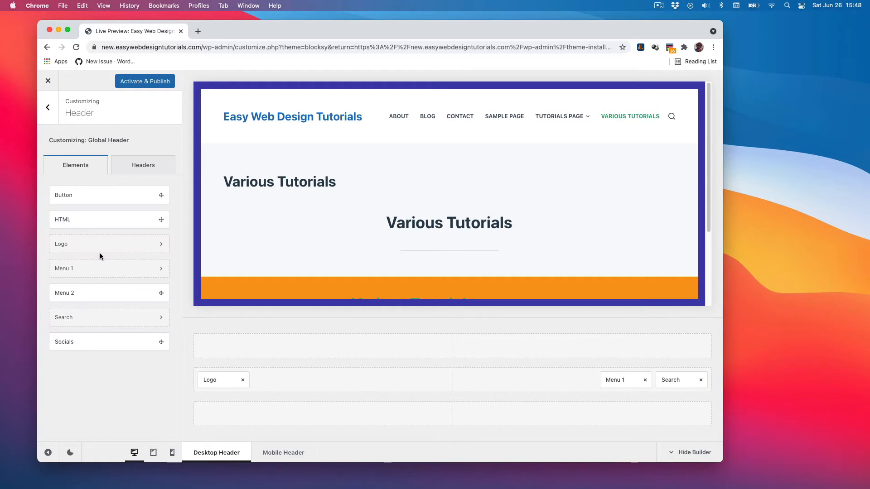
pyautogui.click(143, 166)
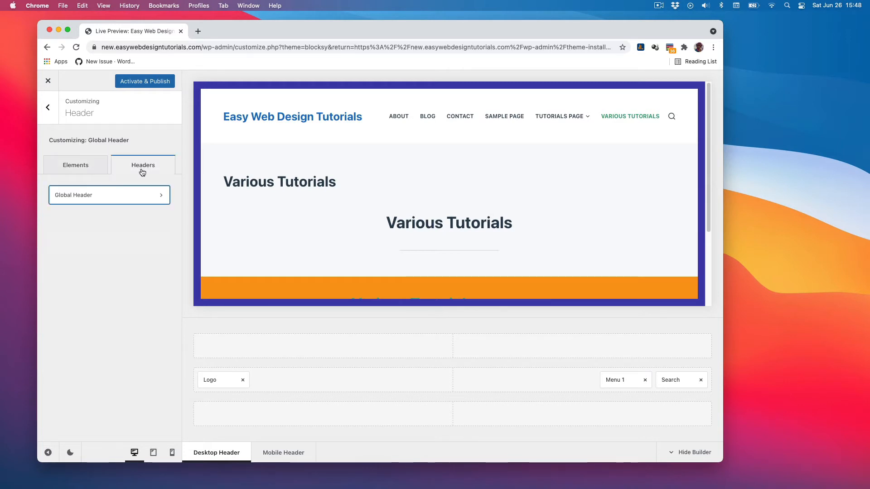
pyautogui.click(77, 167)
pyautogui.click(48, 107)
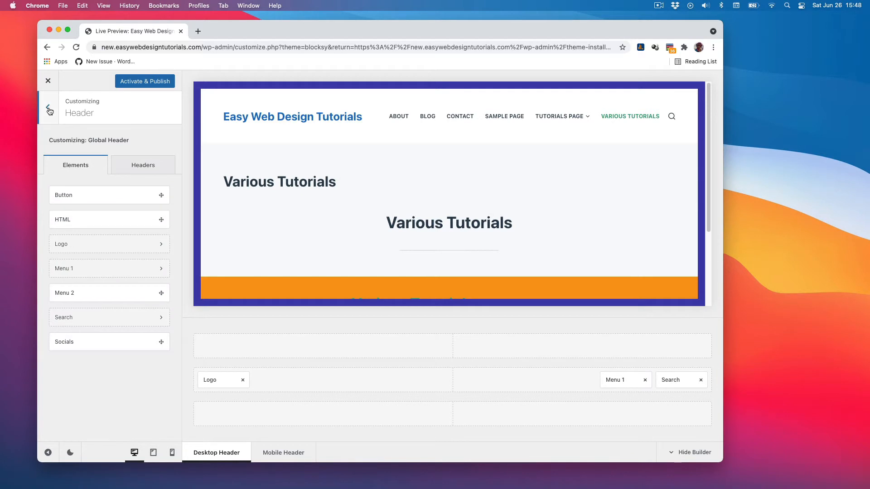
# Review the Global Footer settings in the footer builder.
pyautogui.click(100, 276)
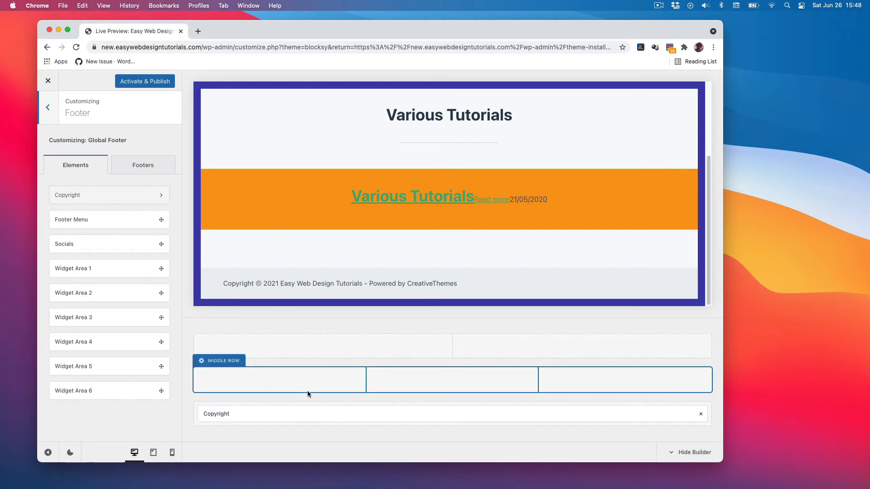
pyautogui.click(144, 165)
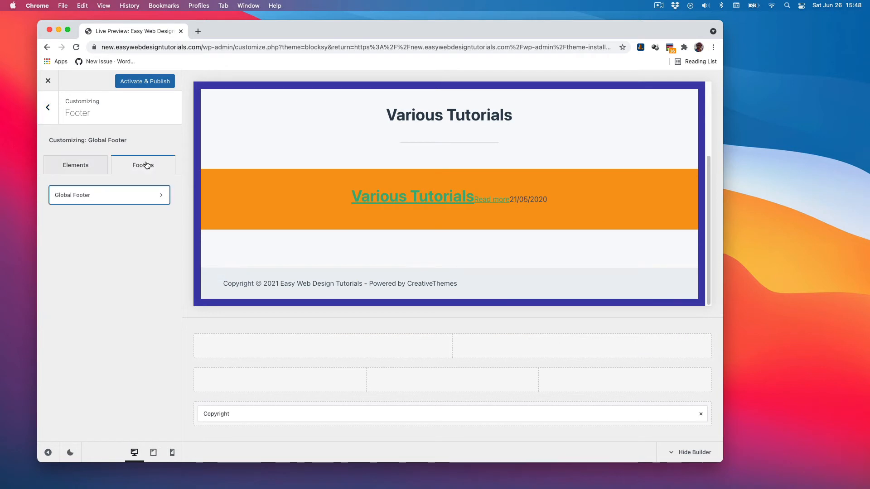
pyautogui.click(164, 197)
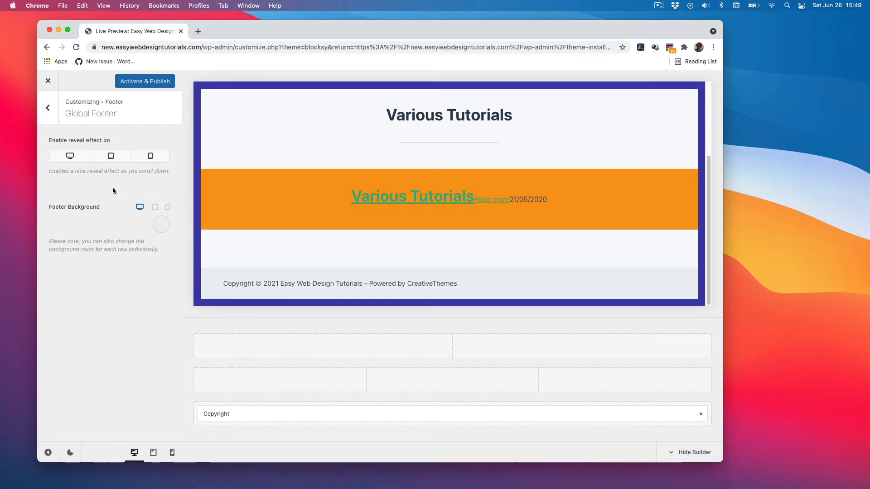
pyautogui.click(48, 111)
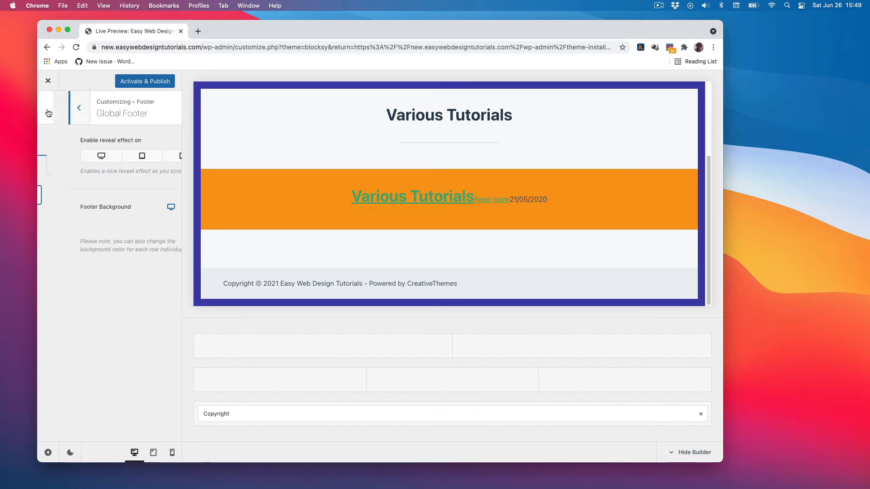
pyautogui.click(47, 109)
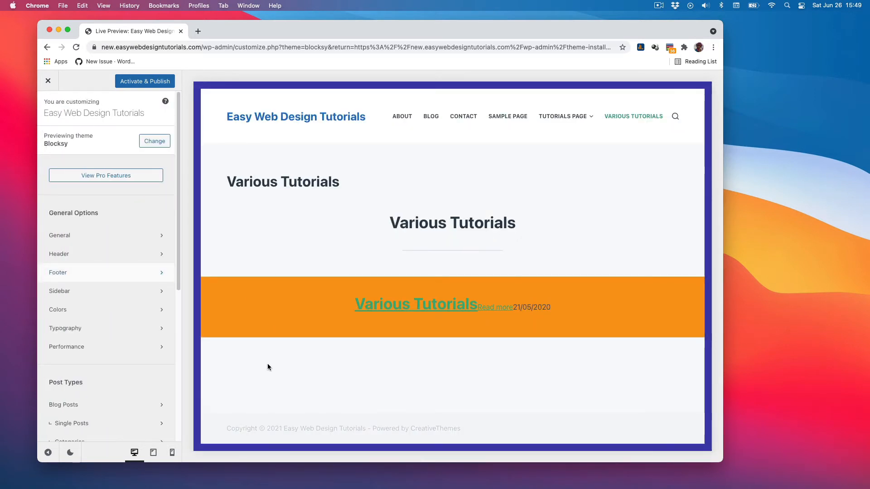
# Open the Sidebar settings and set the sidebar layout to Type 4.
pyautogui.click(117, 291)
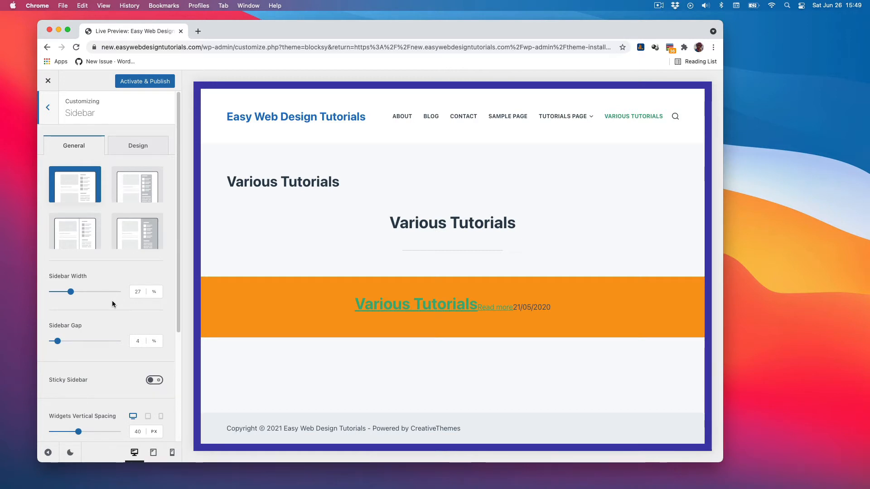
pyautogui.click(141, 187)
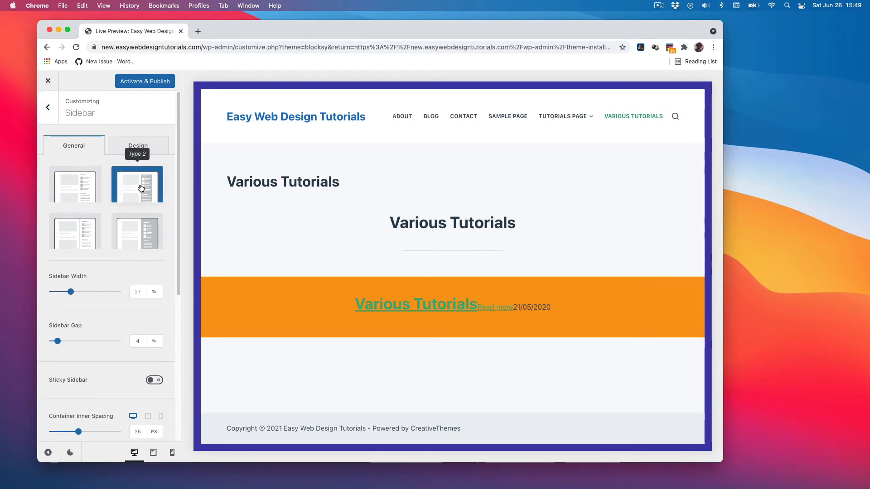
pyautogui.click(74, 231)
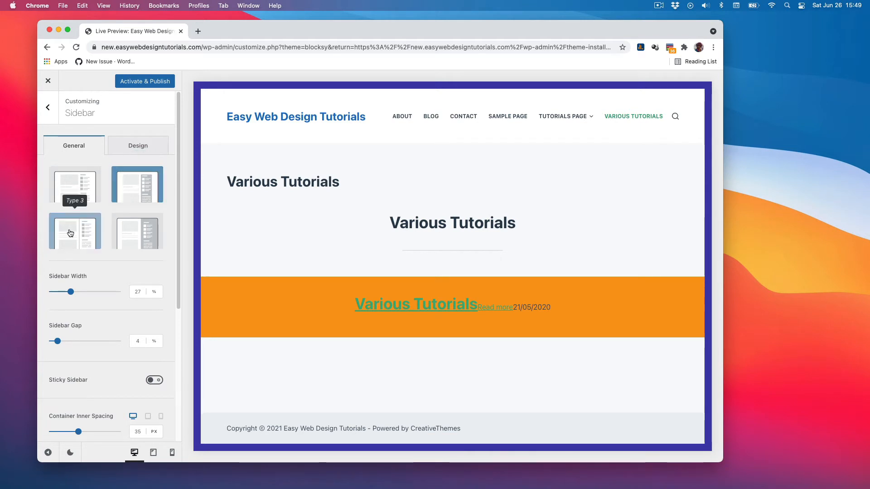
pyautogui.click(135, 233)
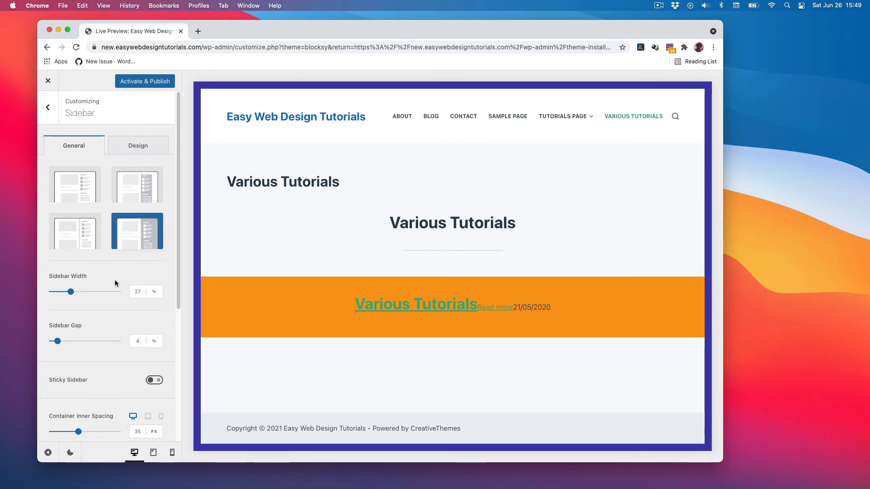
# Review the sidebar's general and design settings.
pyautogui.scroll(-3, 115, 279)
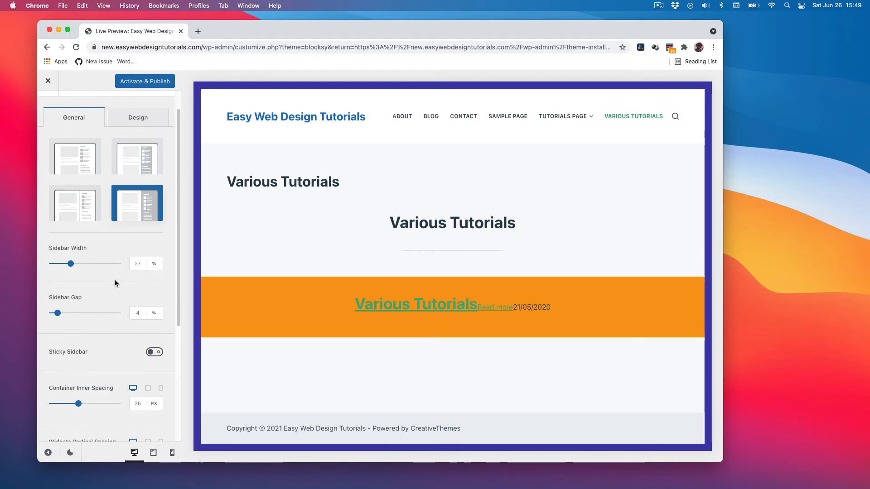
pyautogui.scroll(-5, 115, 281)
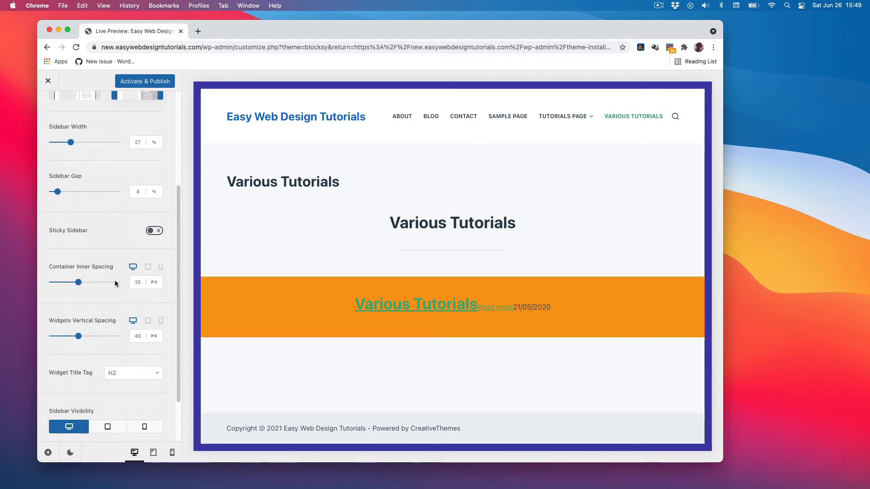
pyautogui.scroll(7, 115, 283)
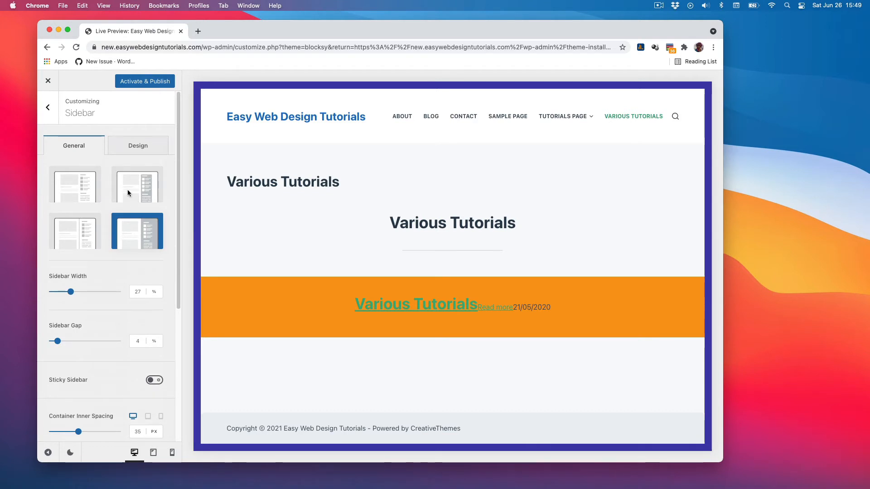
pyautogui.click(137, 147)
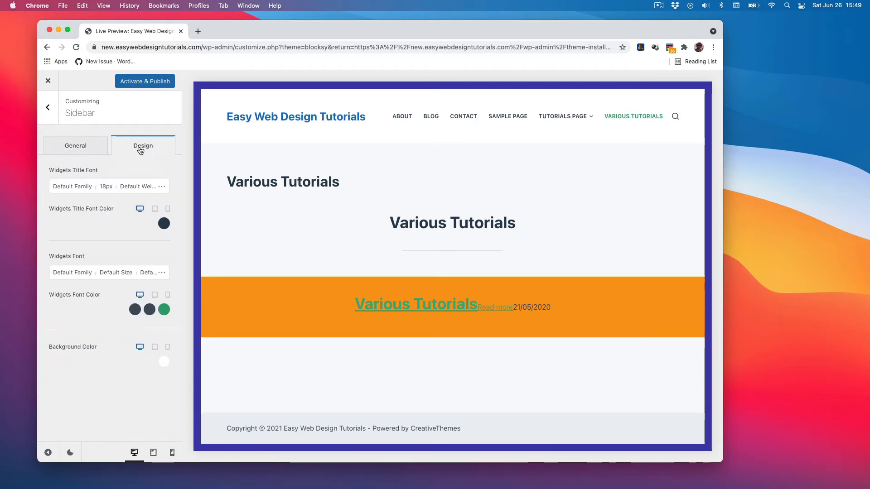
pyautogui.click(87, 149)
pyautogui.scroll(-9, 103, 341)
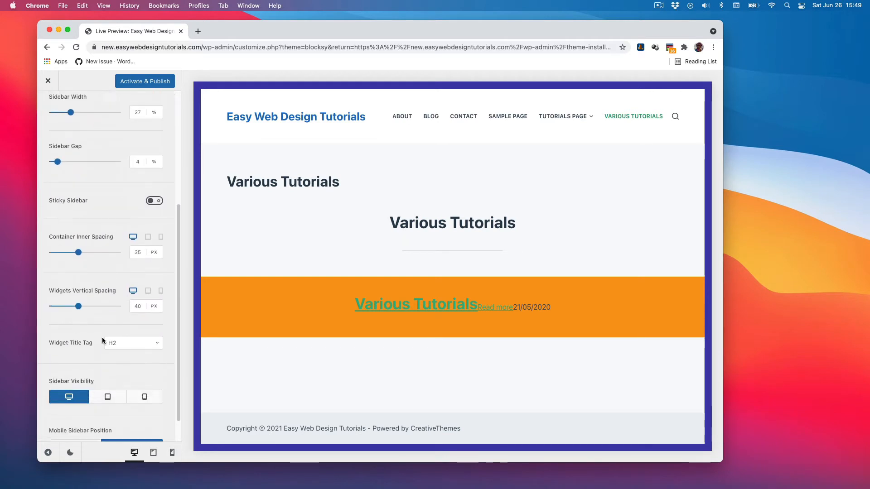
pyautogui.scroll(10, 102, 337)
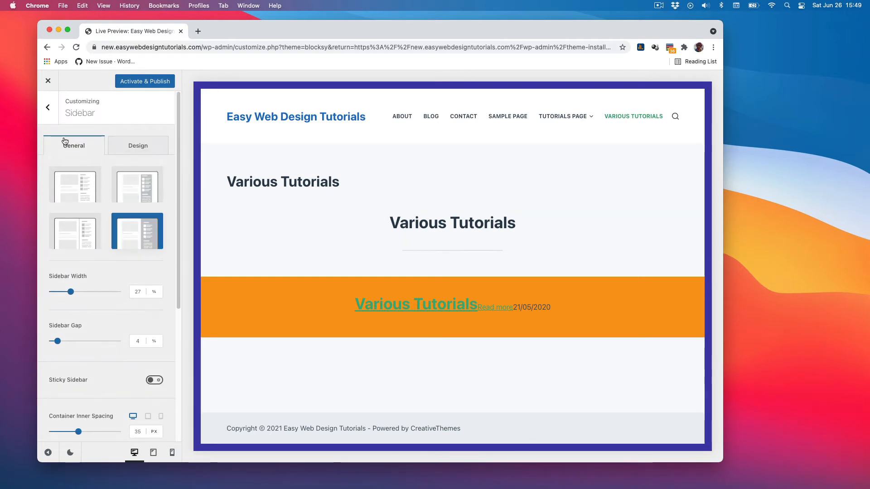
# Open the Colors settings and review the global color palette and global colors for text, links and headings.
pyautogui.click(47, 113)
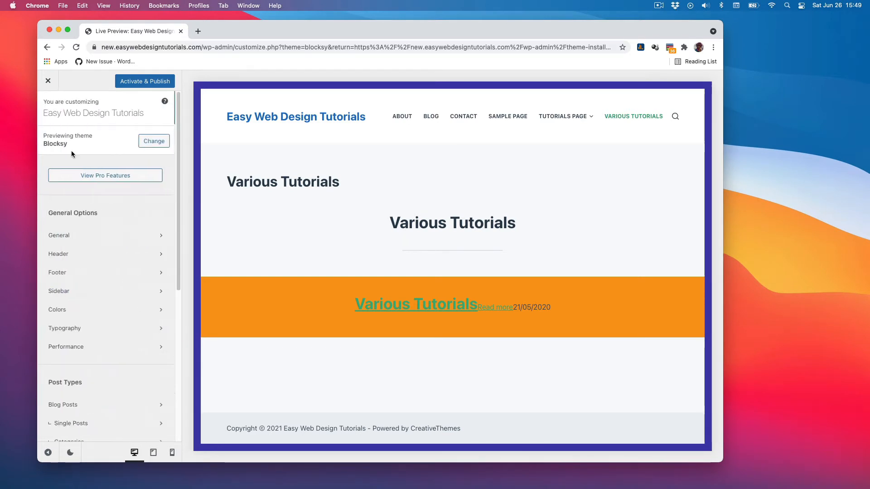
pyautogui.click(92, 313)
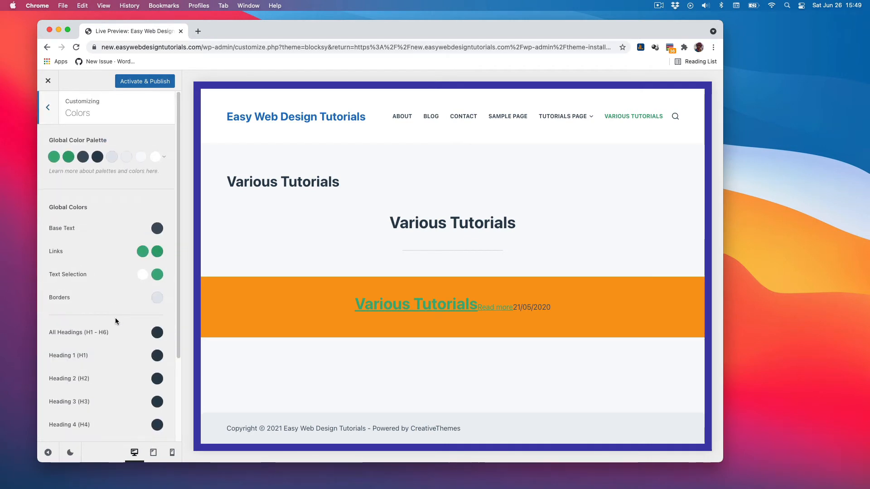
pyautogui.scroll(-1, 115, 317)
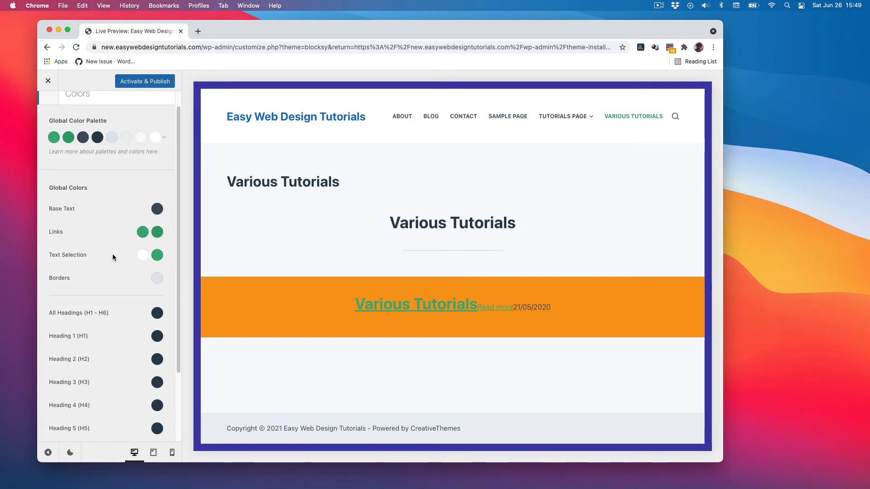
pyautogui.scroll(-3, 114, 278)
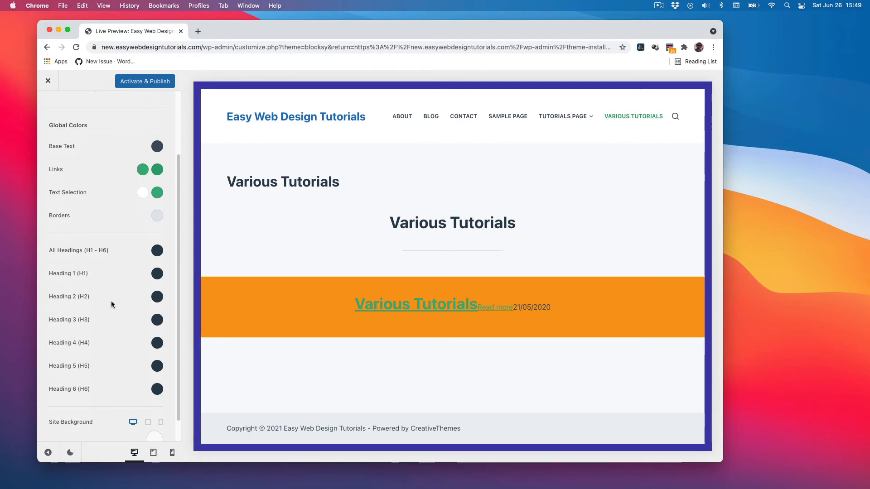
pyautogui.scroll(-2, 110, 300)
pyautogui.scroll(5, 125, 334)
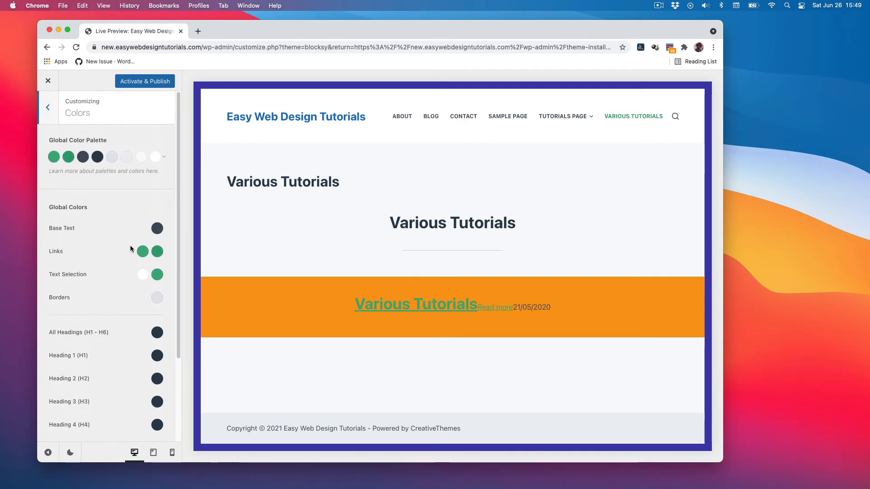
# Open the Typography settings and review the base font, heading, button, blockquote and fallback font family options.
pyautogui.click(50, 107)
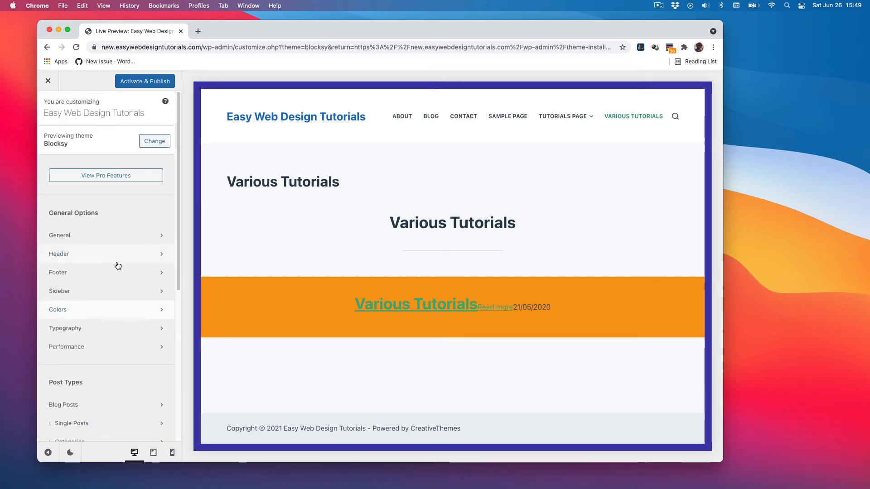
pyautogui.click(103, 330)
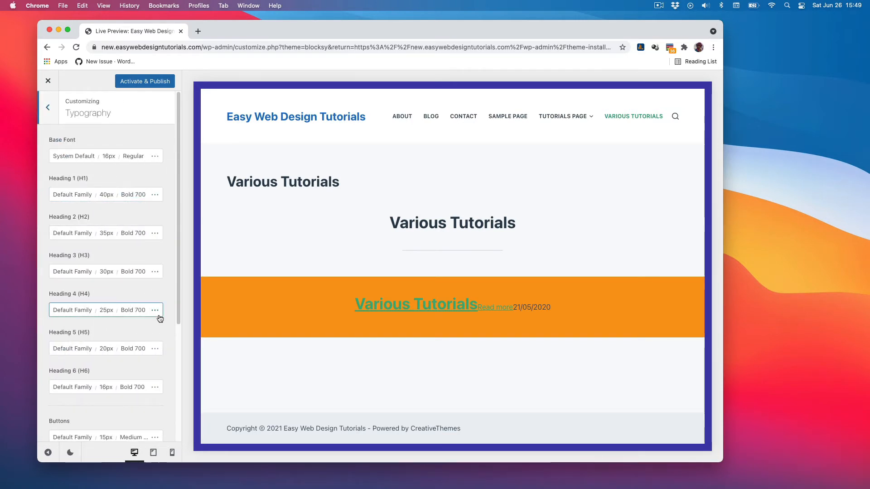
pyautogui.scroll(-5, 161, 315)
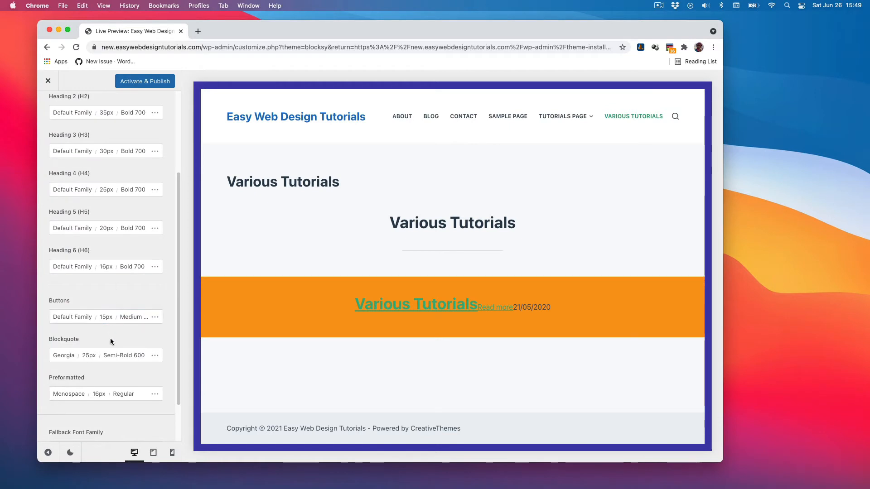
pyautogui.scroll(-3, 145, 368)
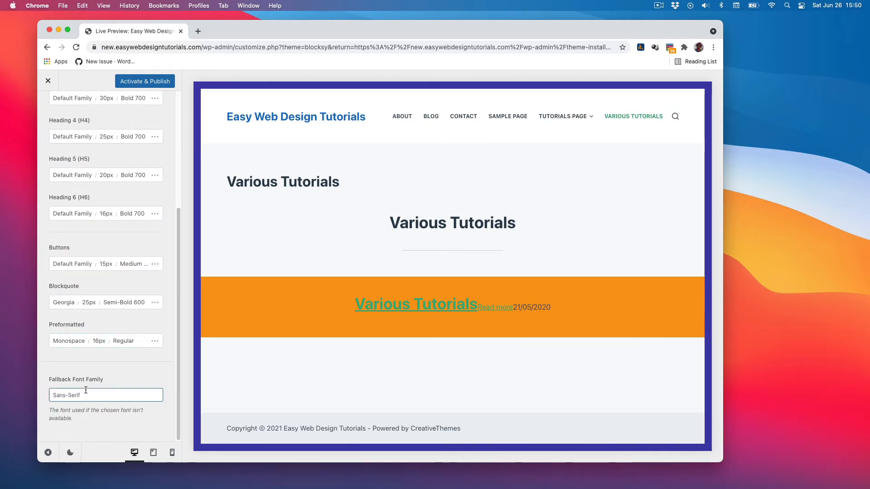
pyautogui.scroll(5, 135, 368)
pyautogui.click(87, 157)
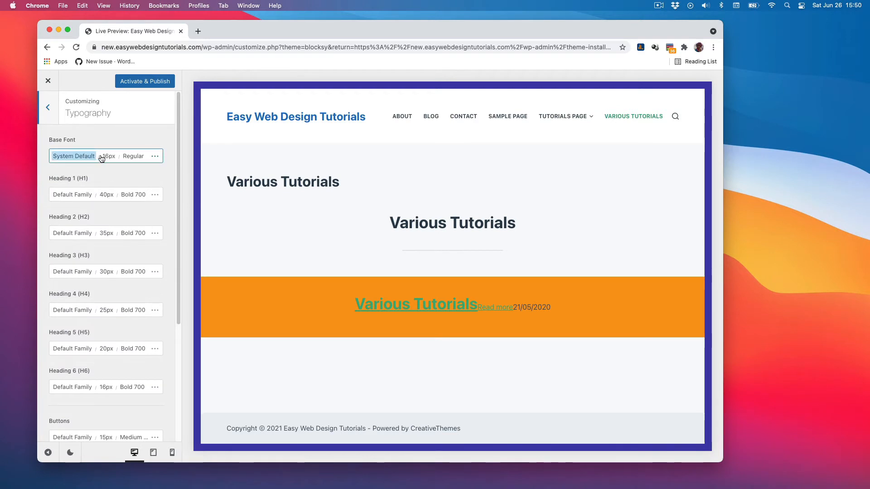
pyautogui.click(48, 108)
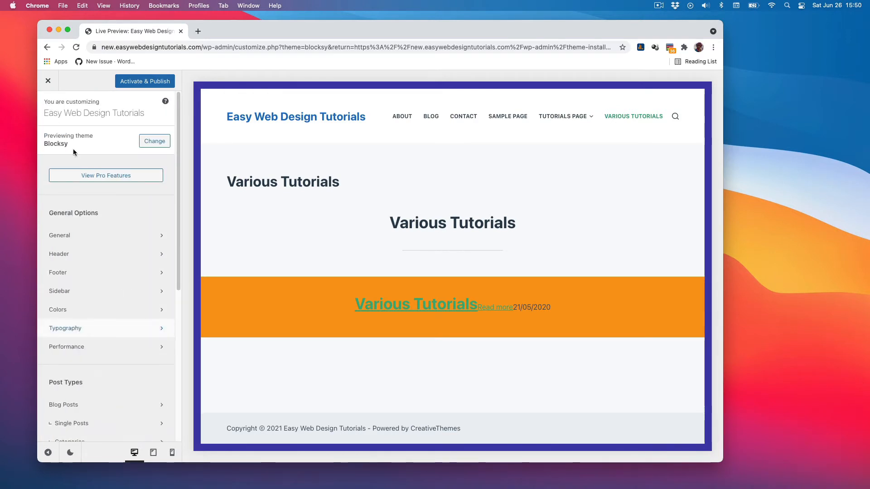
# Review the Performance settings for lazy loading images and the loading animation type.
pyautogui.click(108, 348)
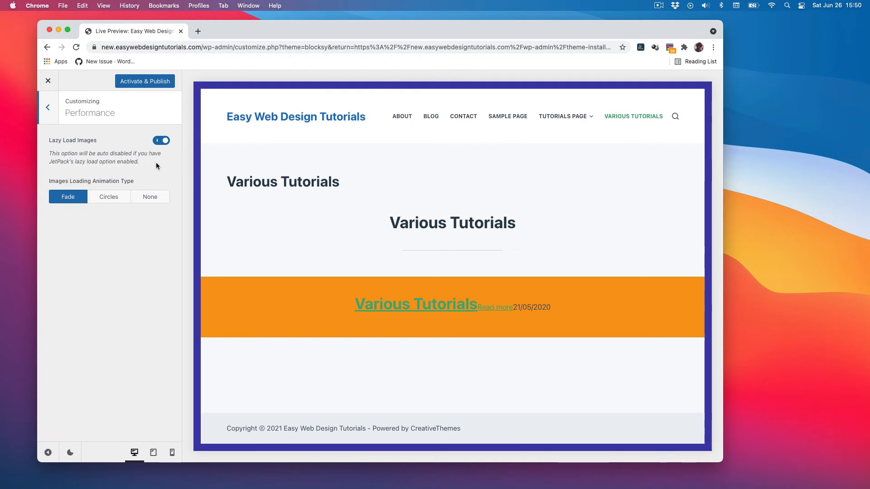
pyautogui.click(49, 109)
pyautogui.scroll(-2, 125, 378)
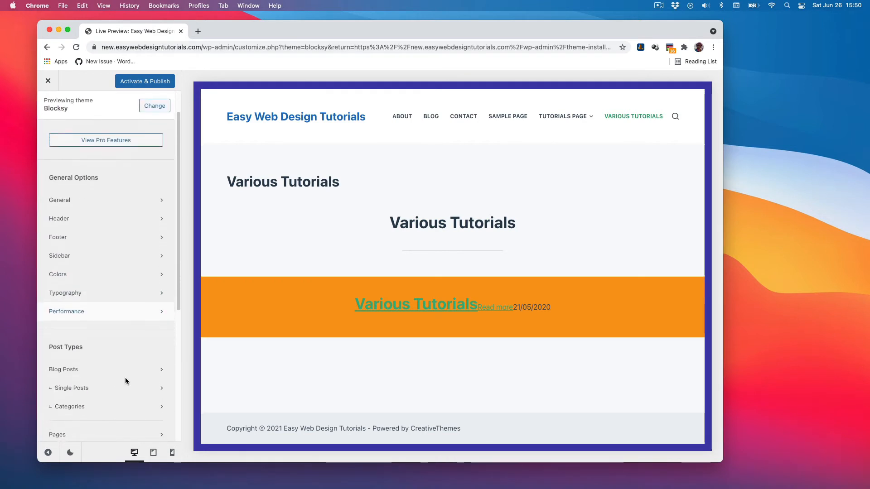
# Open Blog Posts, show the blog page in the preview, and set the blog structure to Grid after trying the other layouts.
pyautogui.click(101, 369)
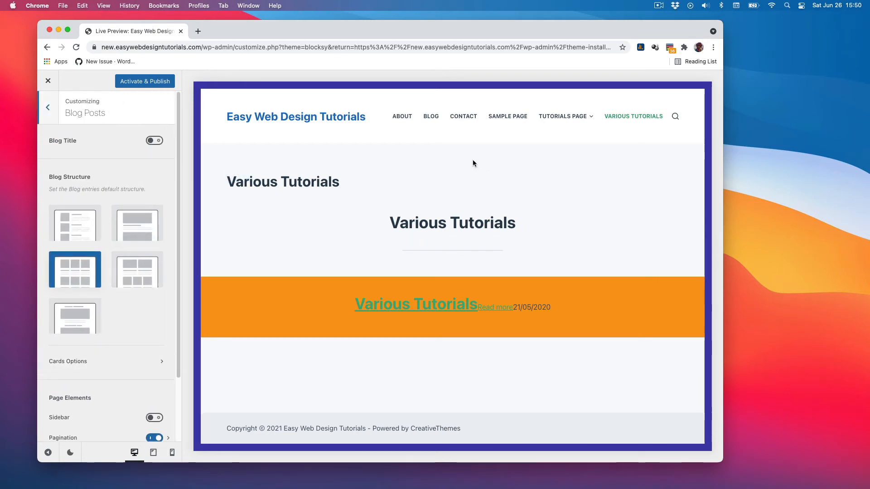
pyautogui.click(431, 119)
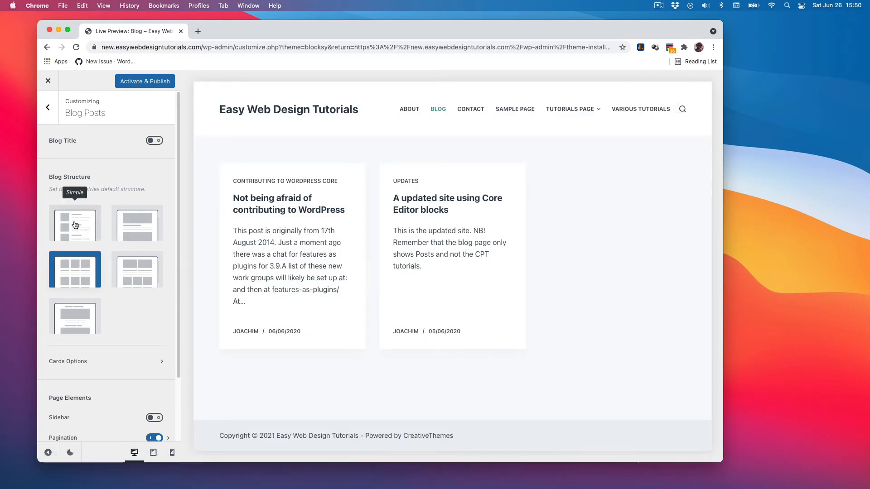
pyautogui.click(76, 226)
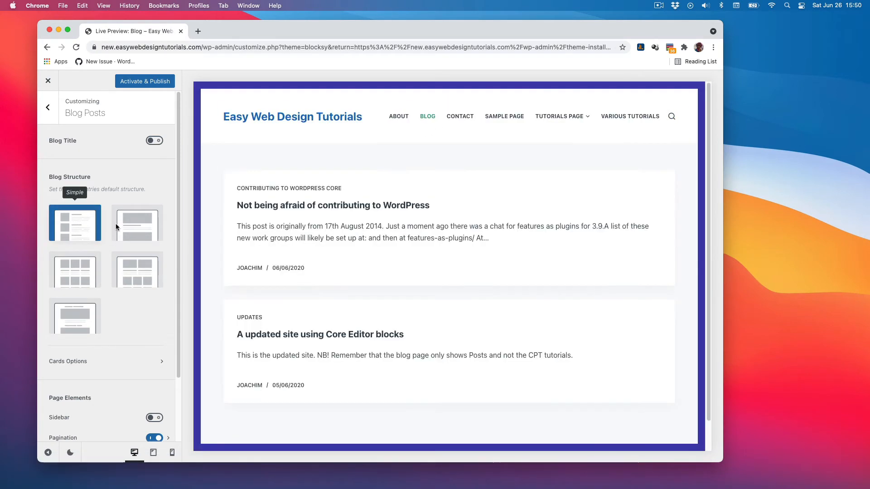
pyautogui.click(138, 228)
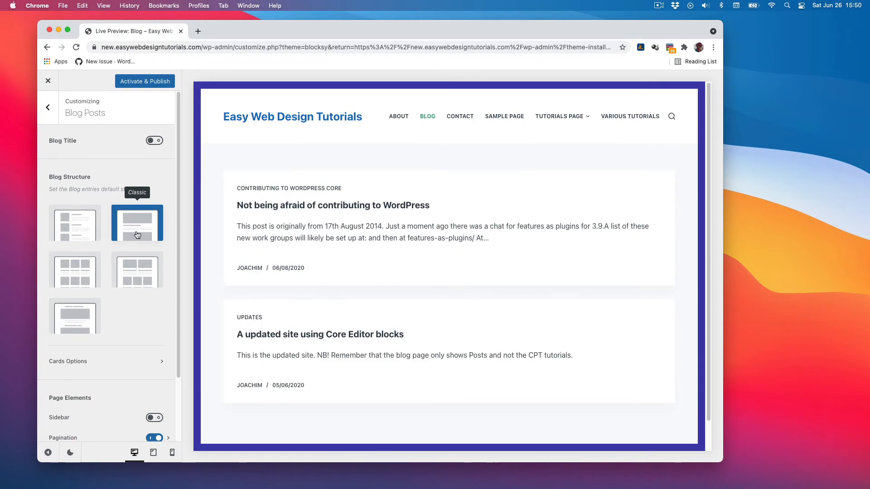
pyautogui.click(135, 275)
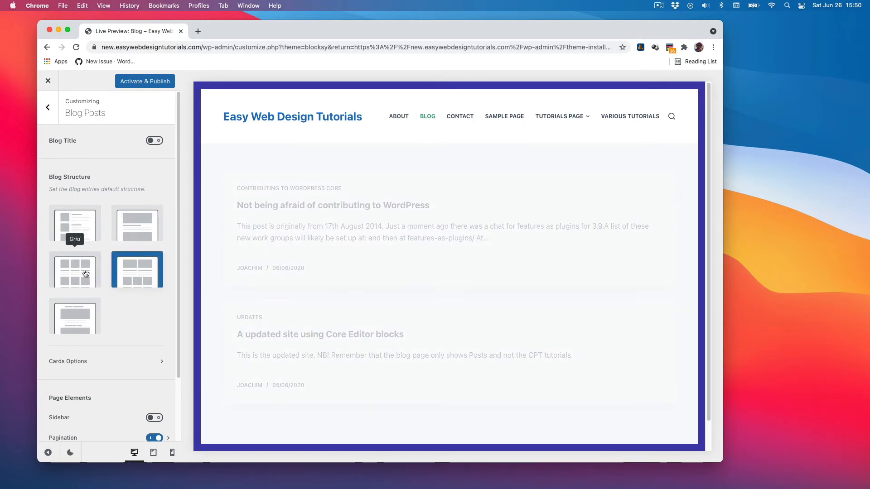
pyautogui.click(84, 274)
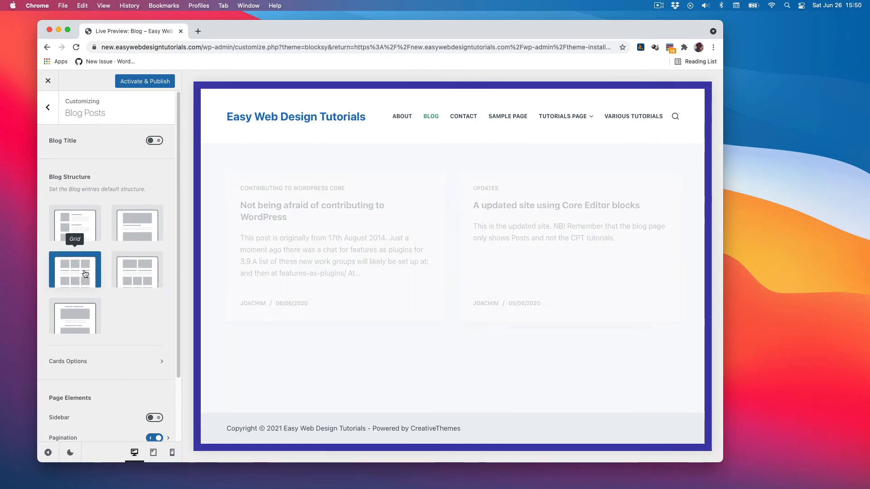
pyautogui.click(74, 317)
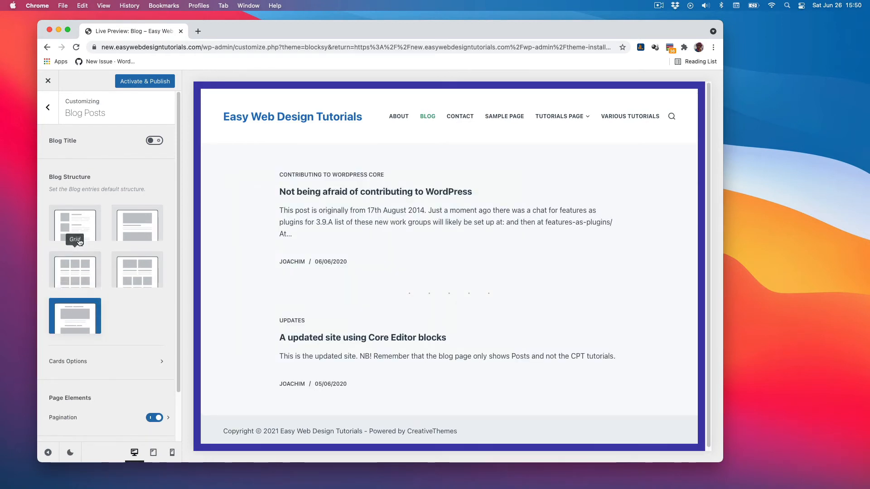
pyautogui.click(97, 239)
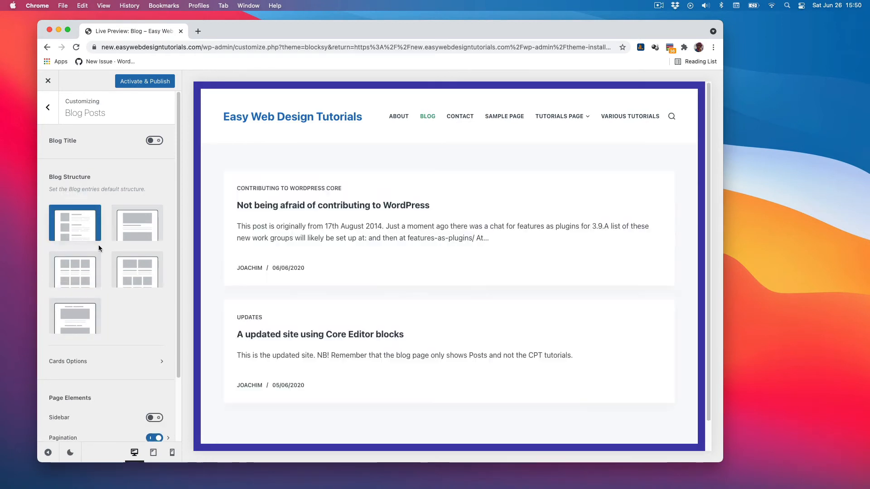
pyautogui.click(82, 264)
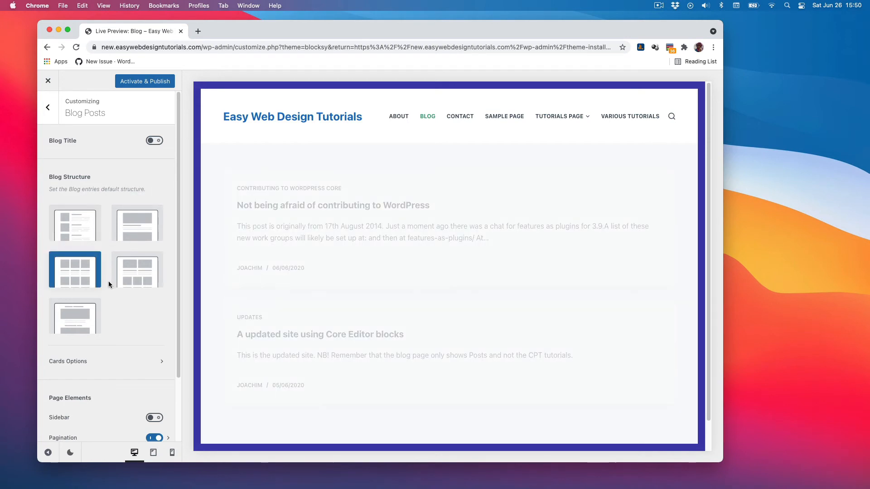
# Open the blog Cards Options and move the Title element above Post Meta in the card elements.
pyautogui.scroll(-3, 119, 324)
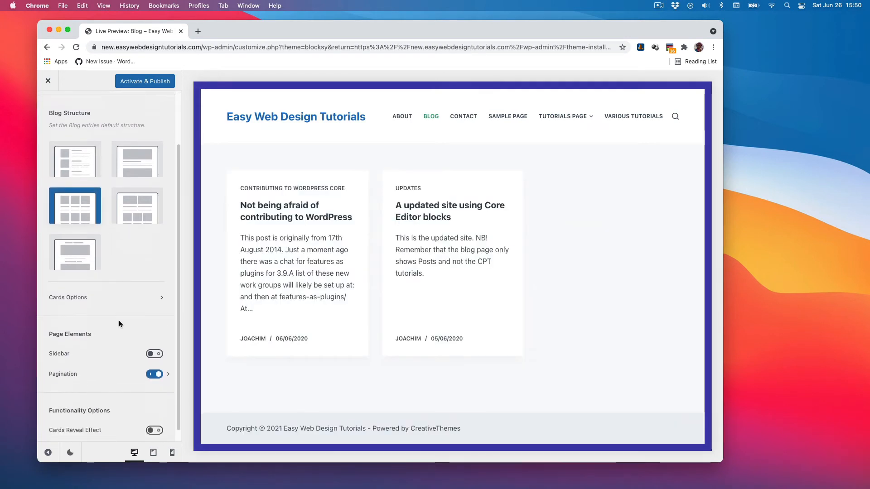
pyautogui.click(163, 298)
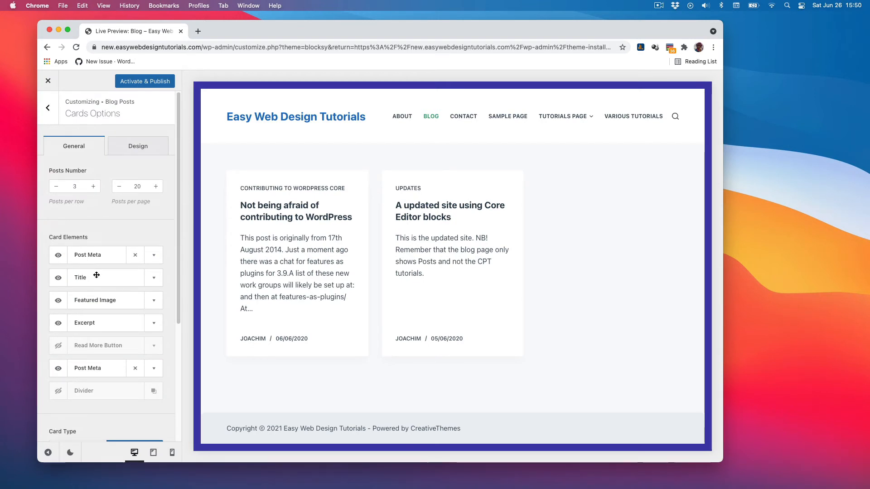
pyautogui.moveTo(96, 276); pyautogui.dragTo(99, 250)
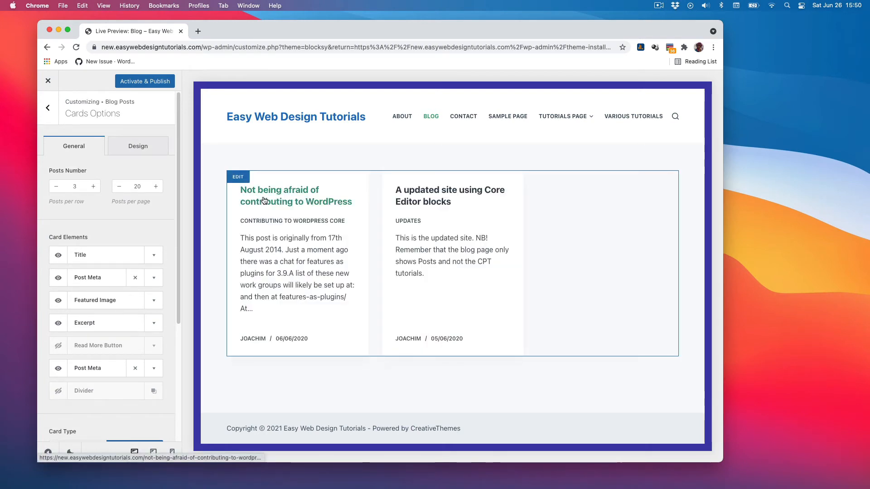
pyautogui.click(58, 302)
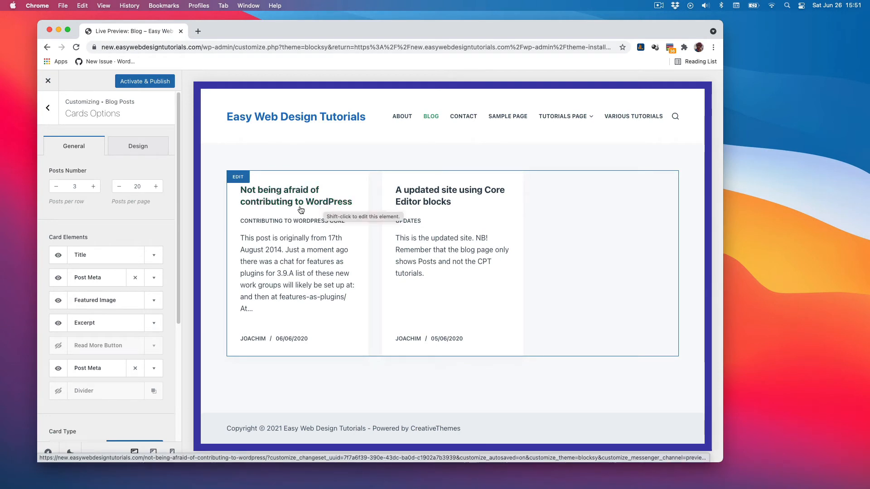
# Visit the Tutorials Page and Various Tutorials pages in the preview, then return to the Blog page.
pyautogui.click(562, 118)
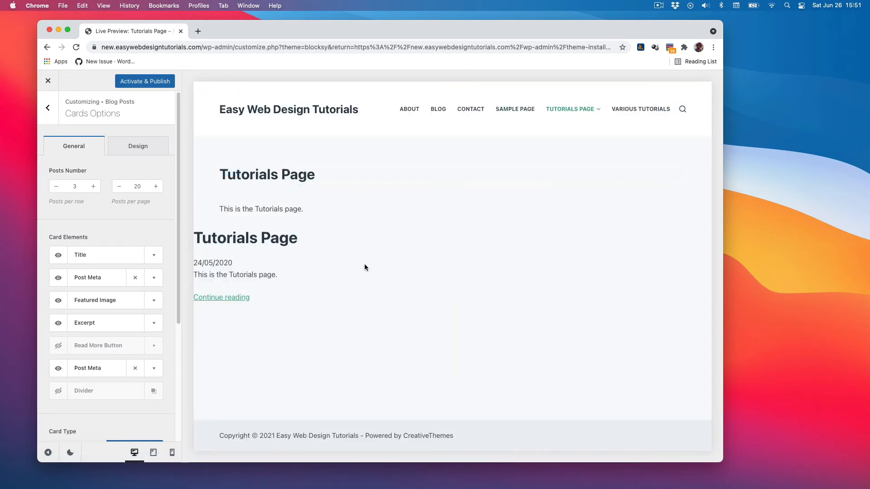
pyautogui.click(516, 111)
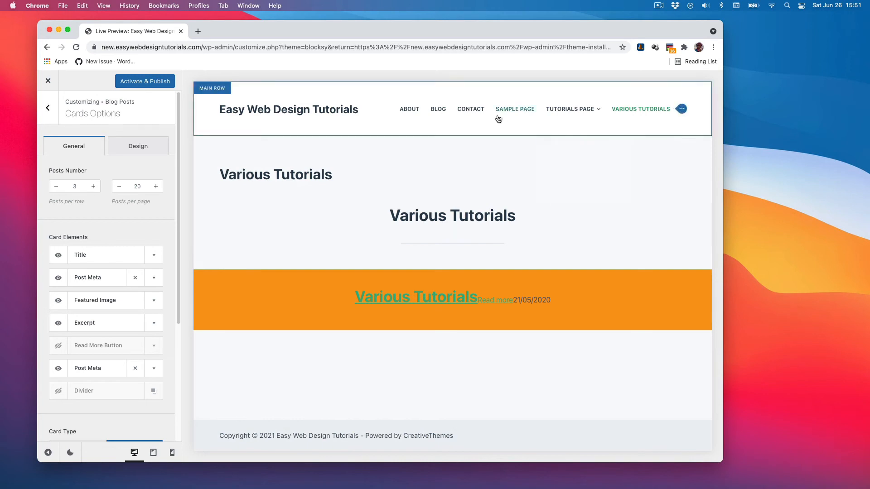
pyautogui.click(438, 110)
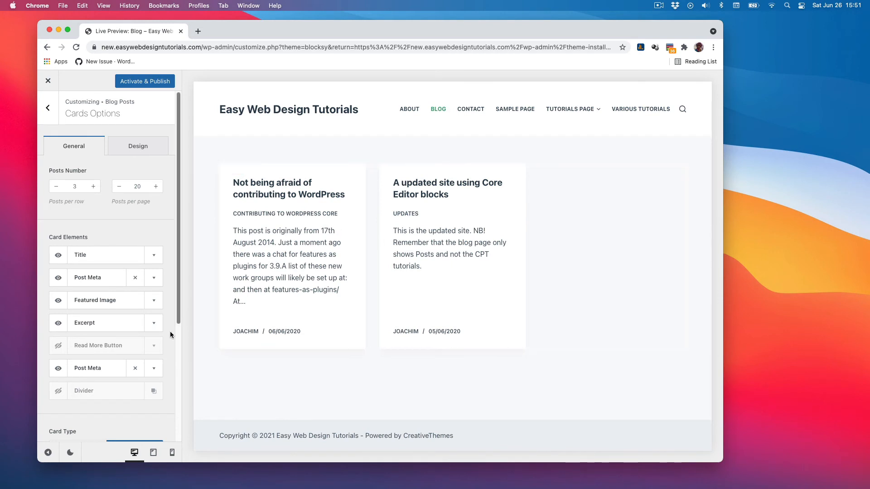
# Remove the lower Post Meta element from the blog card elements.
pyautogui.click(58, 370)
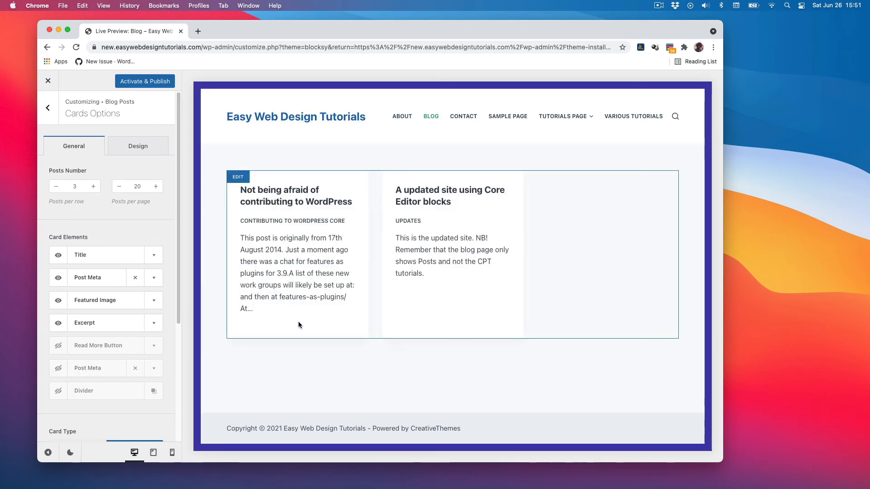
pyautogui.click(58, 368)
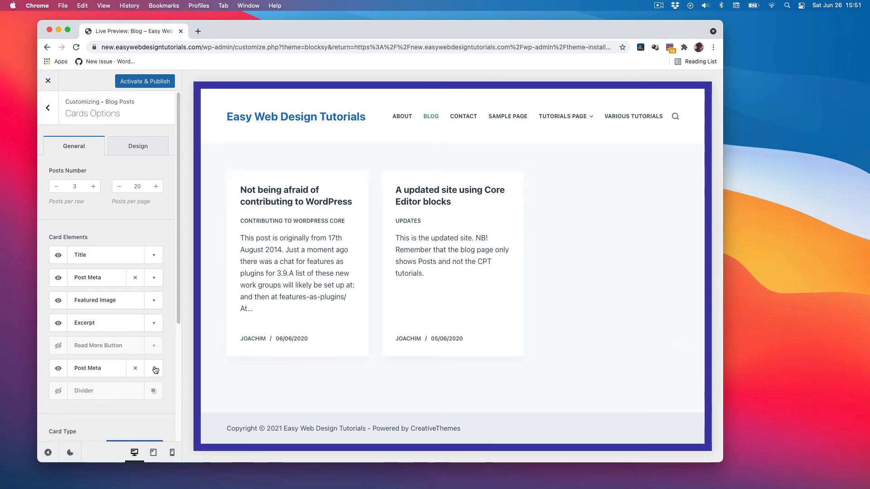
pyautogui.scroll(-2, 168, 367)
pyautogui.scroll(-1, 168, 365)
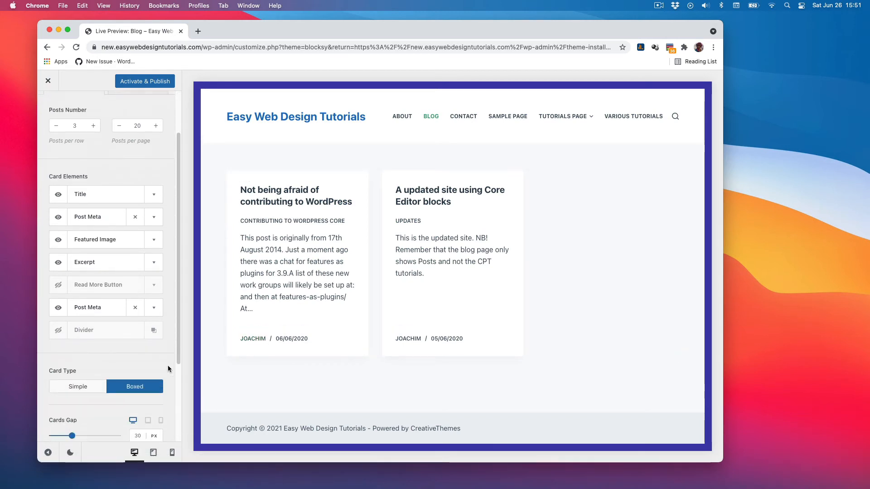
pyautogui.click(134, 308)
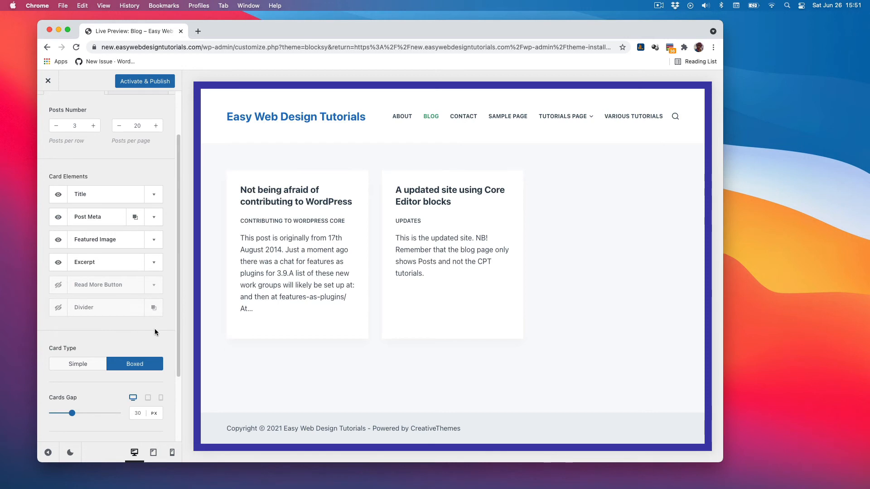
pyautogui.scroll(2, 154, 328)
pyautogui.scroll(-4, 161, 334)
pyautogui.scroll(-3, 160, 334)
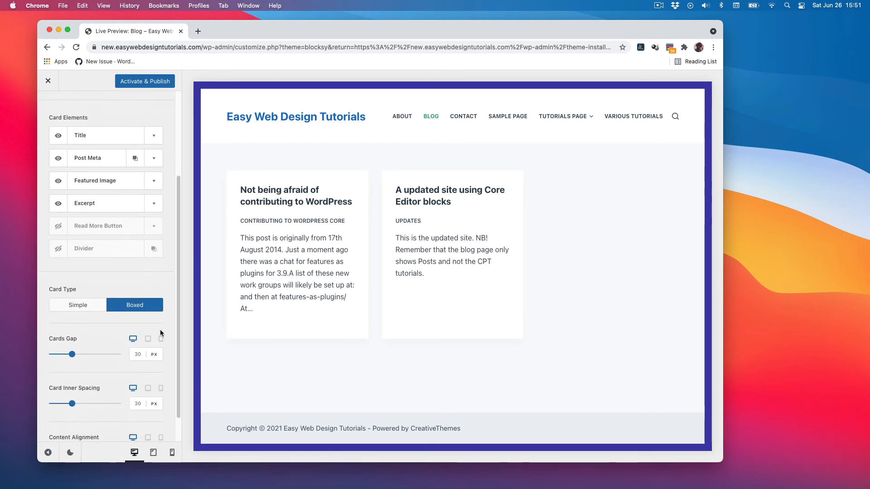
pyautogui.scroll(10, 161, 330)
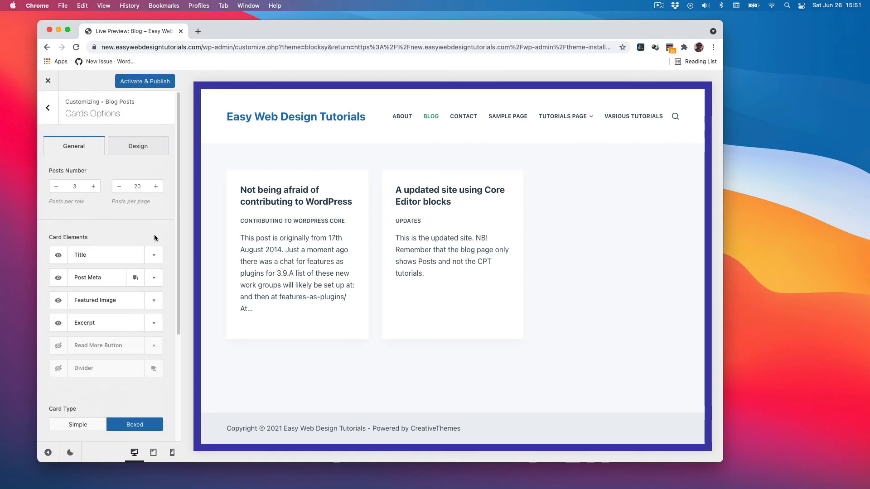
# Look over the Design tab of the blog Cards Options, then return to the Blog Posts settings.
pyautogui.click(138, 146)
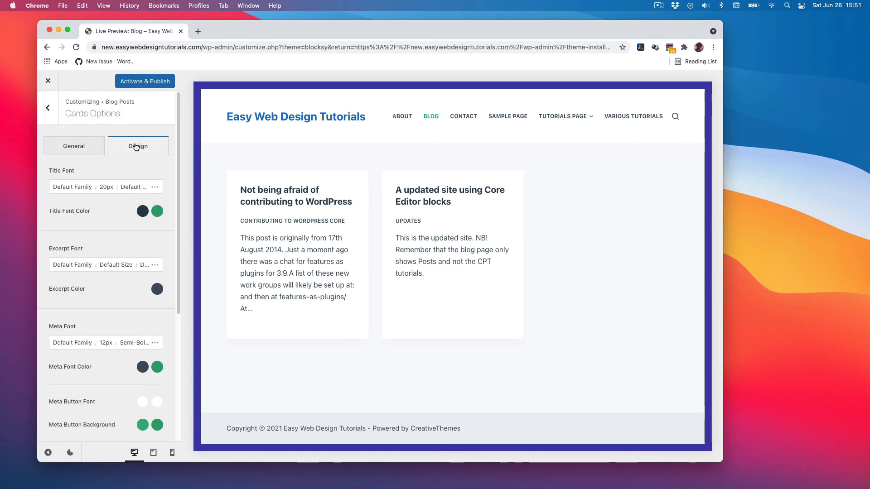
pyautogui.click(70, 147)
pyautogui.click(48, 108)
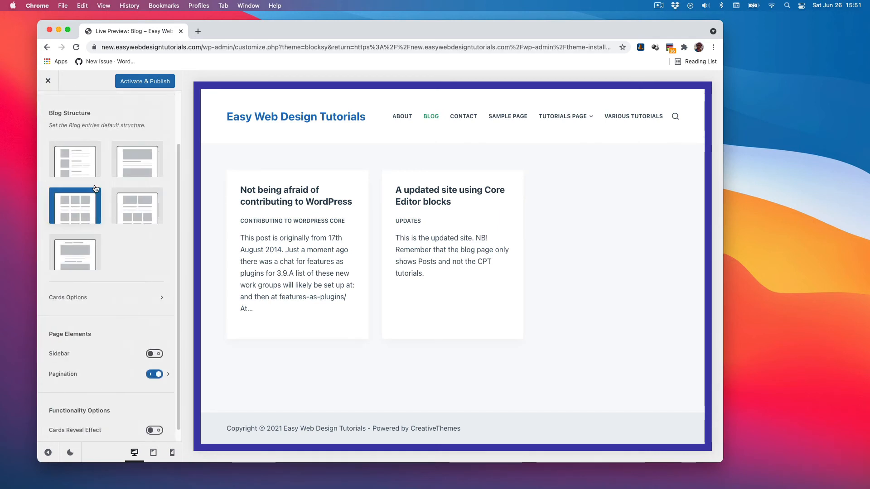
# Switch the blog Cards Reveal Effect on and back off again.
pyautogui.scroll(-1, 118, 313)
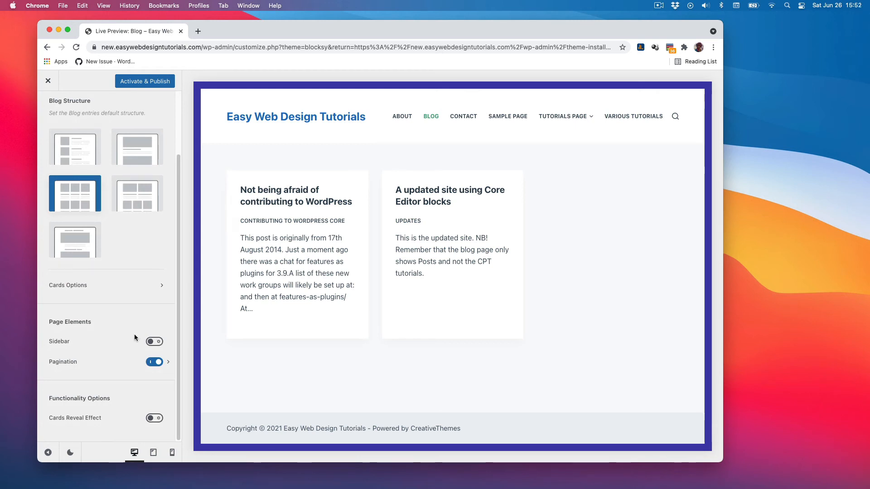
pyautogui.click(157, 423)
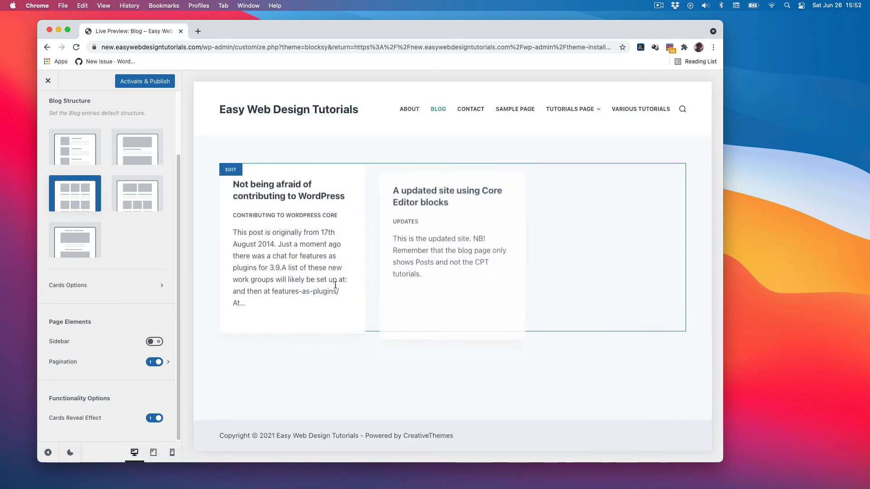
pyautogui.click(155, 419)
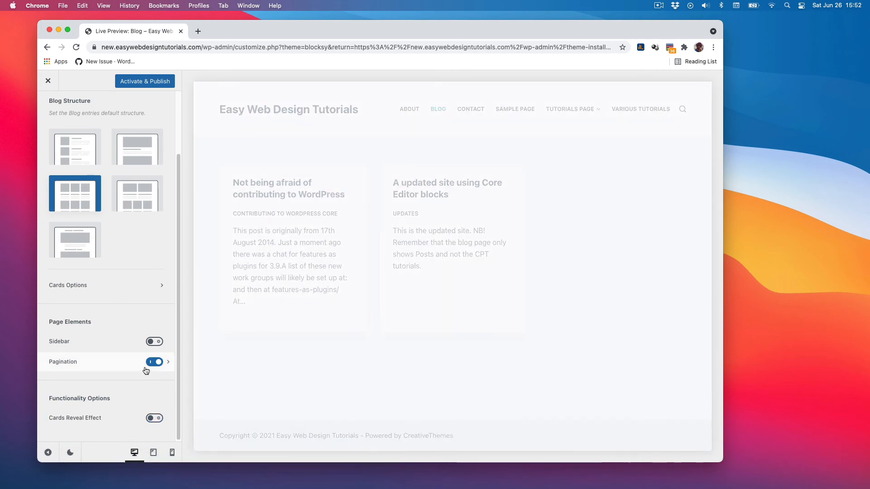
# Browse the Single Posts and Categories settings panels and return to the main customizer list.
pyautogui.scroll(3, 104, 244)
pyautogui.click(49, 108)
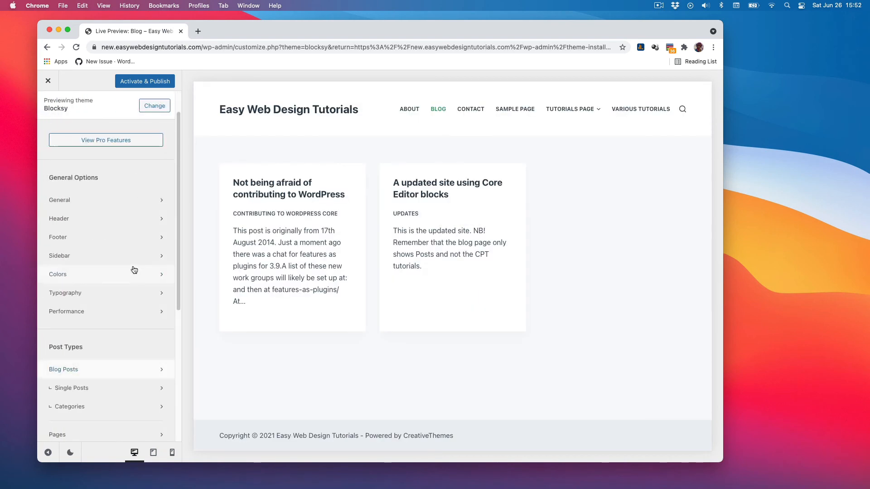
pyautogui.click(94, 389)
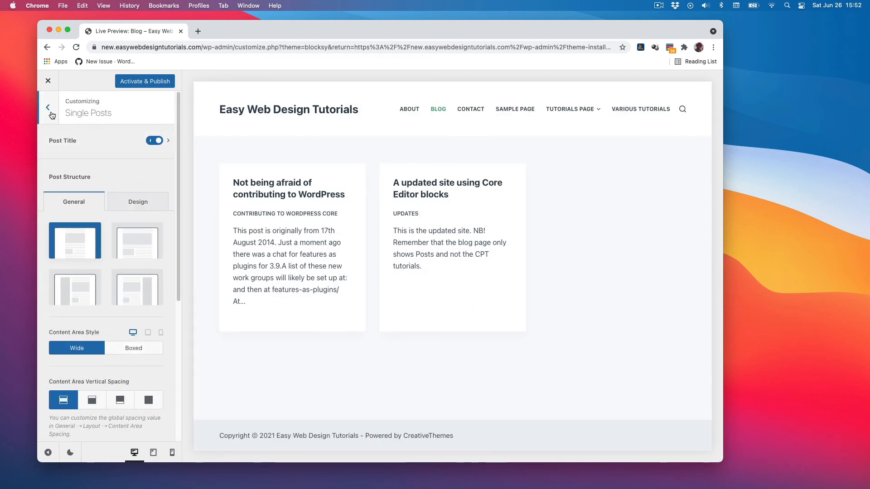
pyautogui.click(48, 108)
pyautogui.click(94, 405)
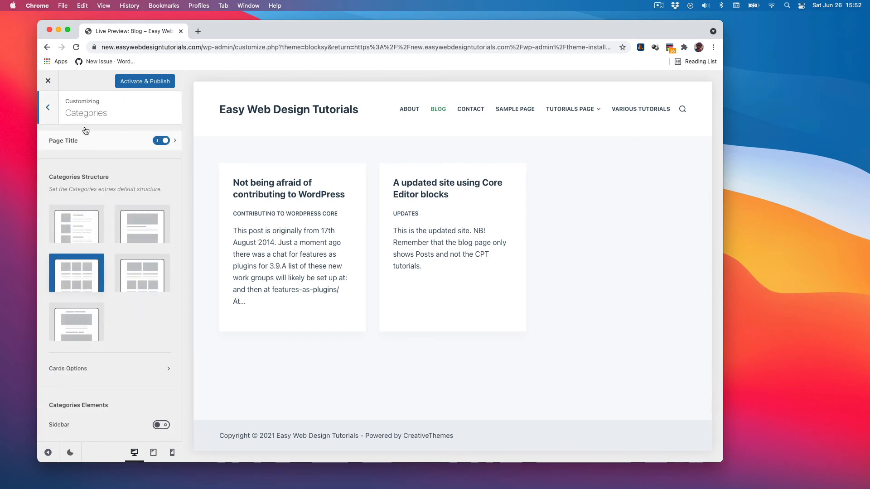
pyautogui.click(48, 108)
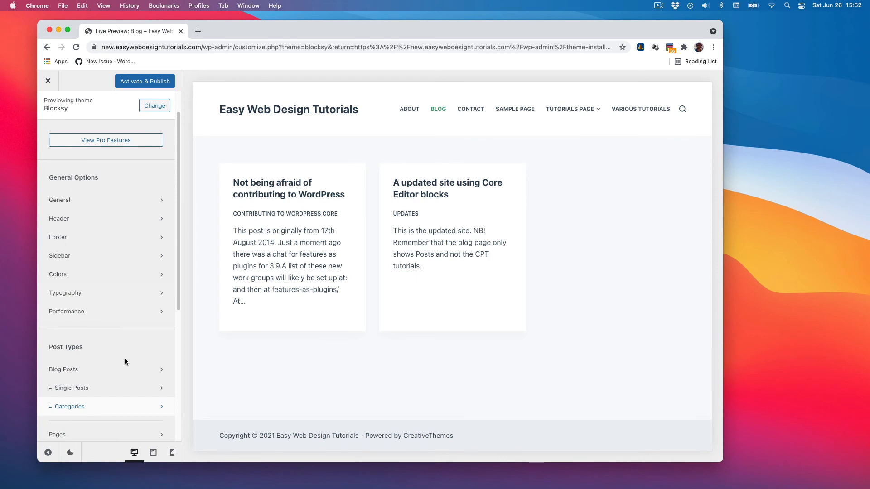
# Open the Tutorials post type settings panel.
pyautogui.scroll(-4, 124, 358)
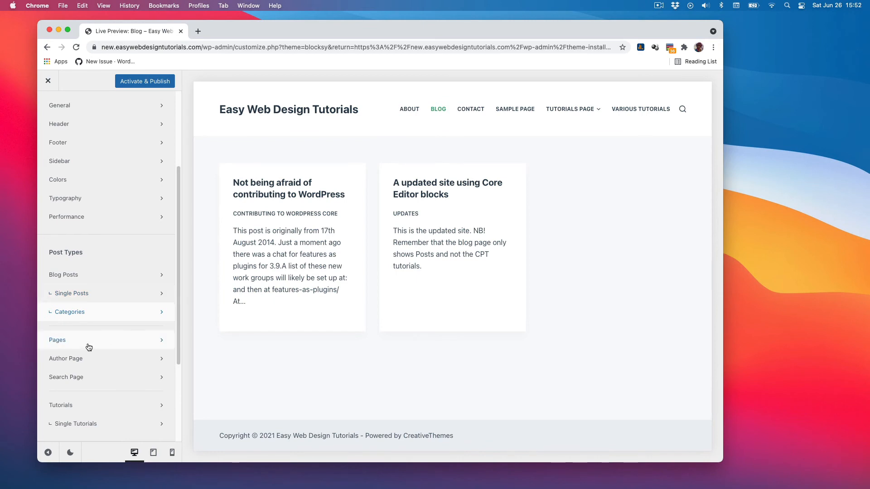
pyautogui.scroll(-3, 128, 337)
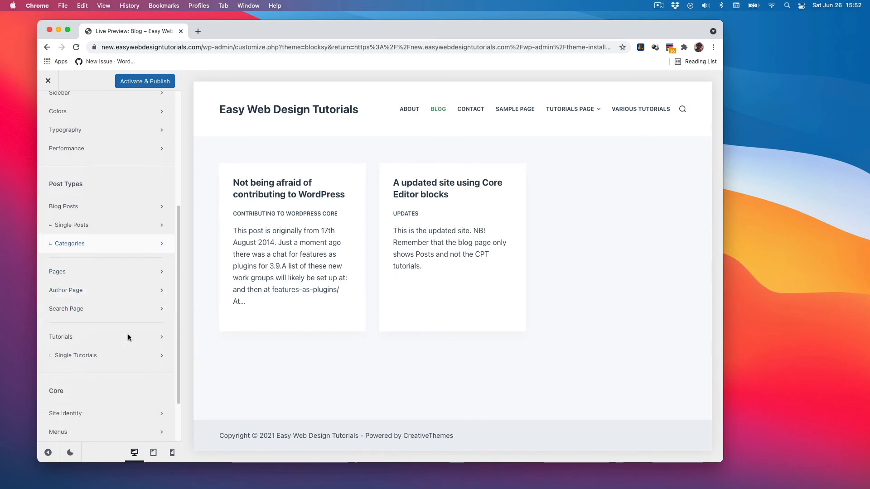
pyautogui.click(86, 340)
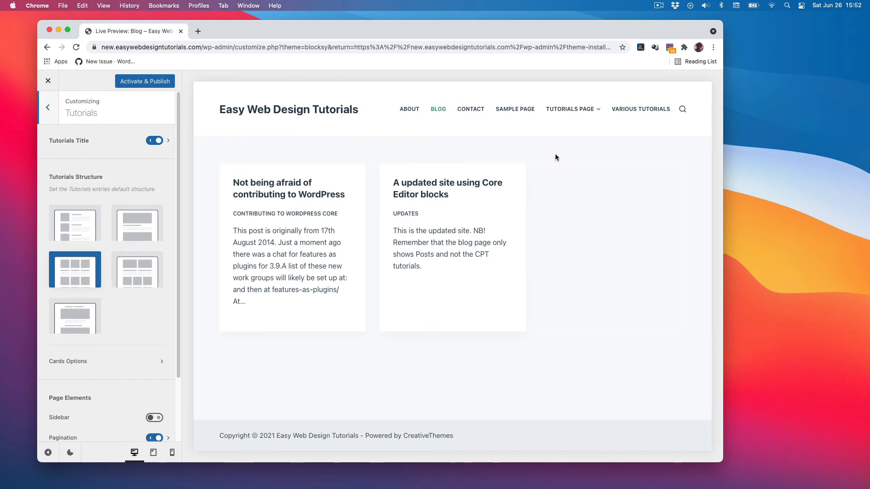
# Visit the CSS, Plugins and Tutorials Page pages in the preview through the Tutorials Page menu.
pyautogui.moveTo(576, 110)
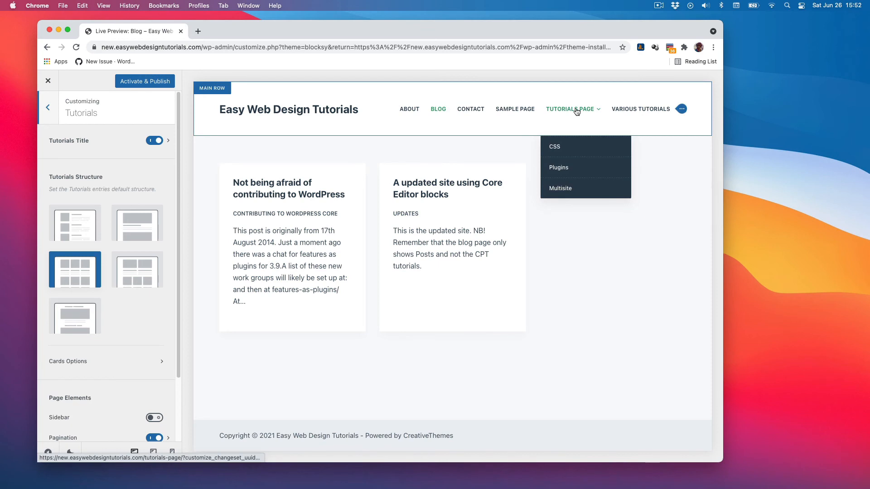
pyautogui.click(546, 181)
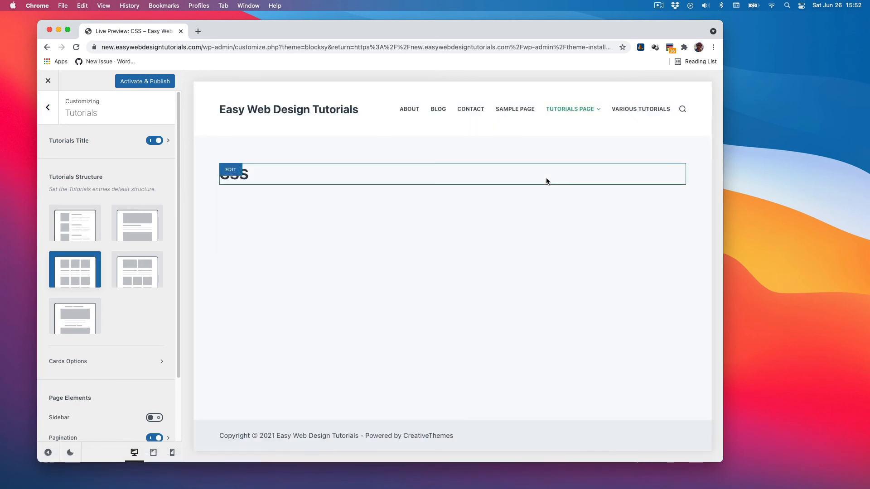
pyautogui.moveTo(573, 109)
pyautogui.click(589, 178)
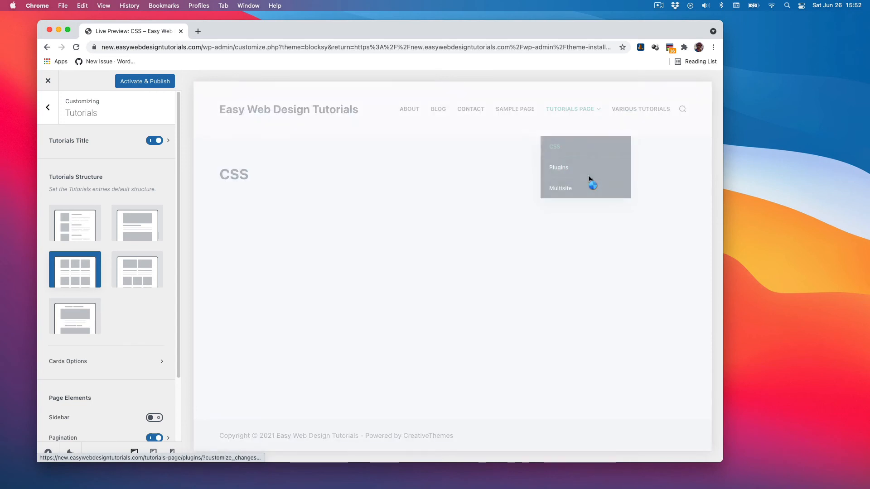
pyautogui.click(575, 111)
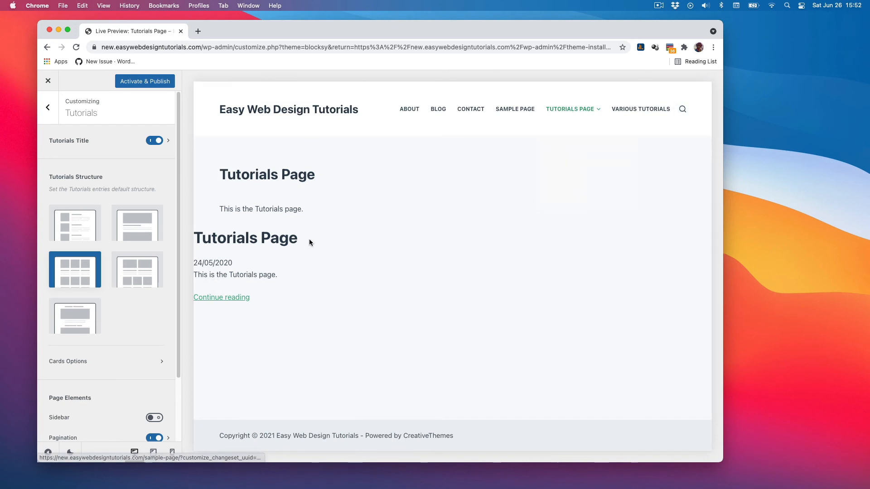
# Open the Single Tutorials settings panel and return to the main customizer list.
pyautogui.scroll(-1, 130, 334)
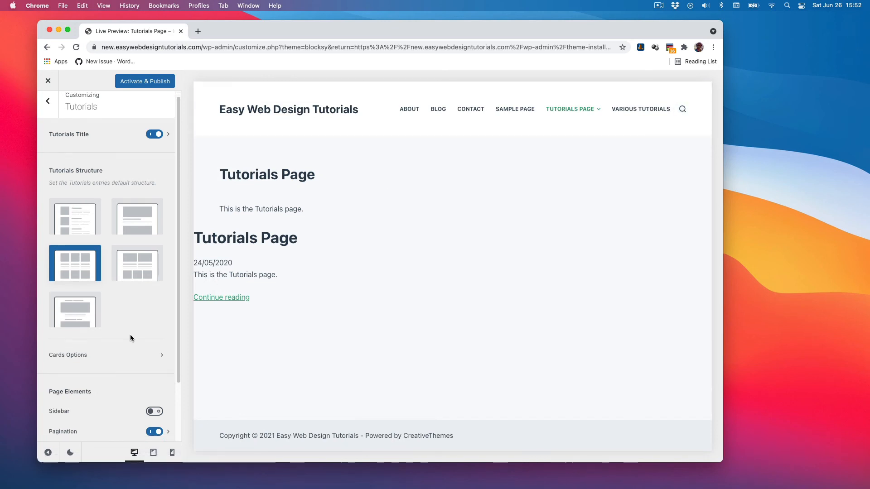
pyautogui.click(48, 103)
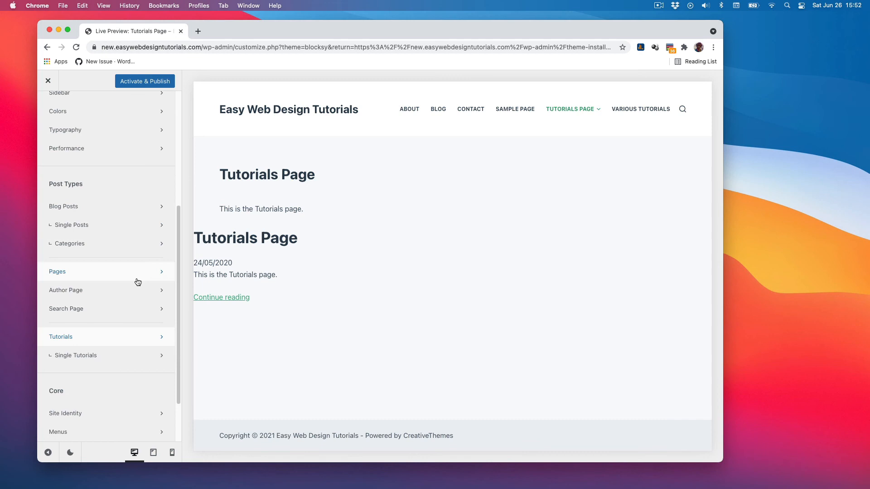
pyautogui.click(116, 355)
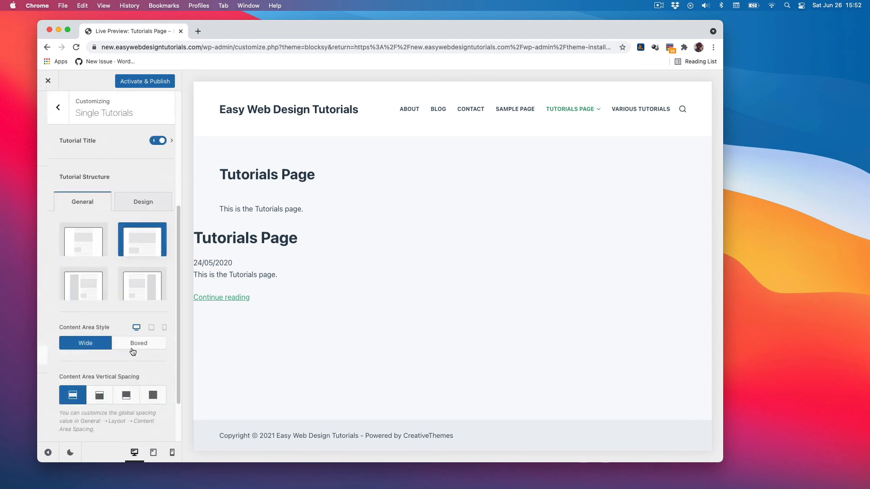
pyautogui.click(47, 108)
# Open Site Identity, clear the Tagline field, and go back to the main list.
pyautogui.scroll(-2, 130, 335)
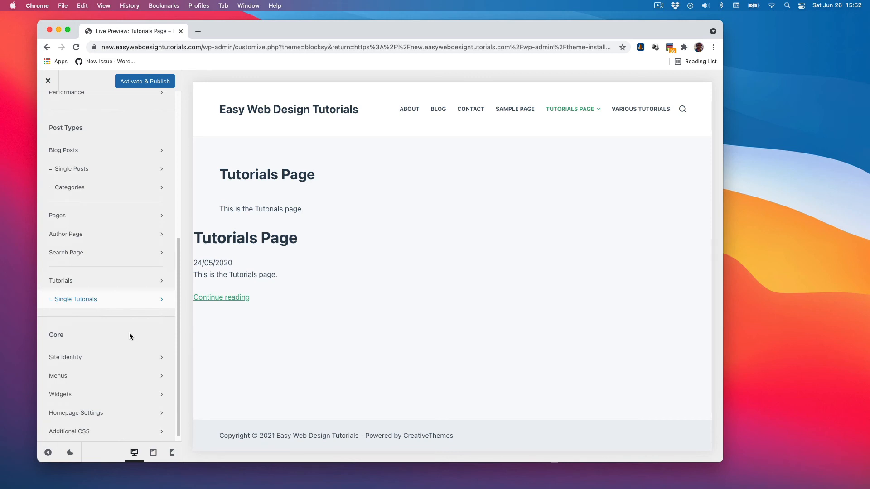
pyautogui.scroll(-1, 129, 334)
pyautogui.click(116, 351)
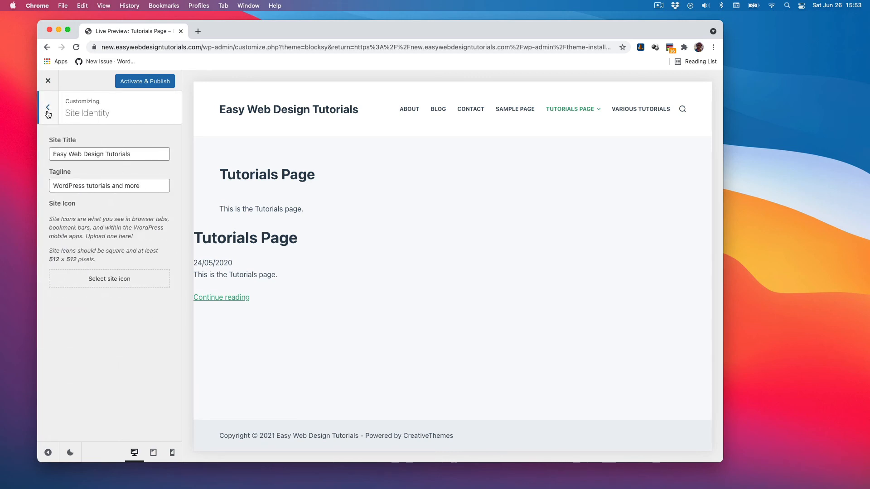
pyautogui.tripleClick(116, 185)
pyautogui.press('BackSpace')
pyautogui.click(50, 109)
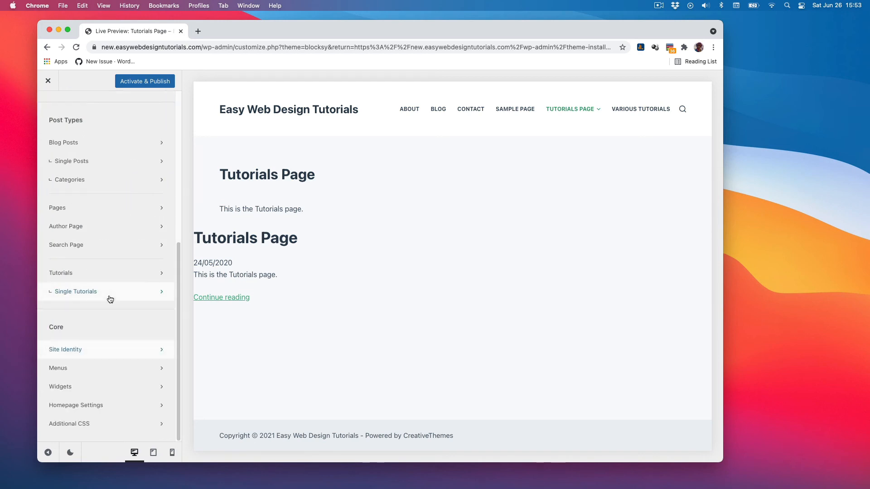
# Browse the Menus, Widgets, Homepage Settings and Additional CSS panels and return to the top of the customizer.
pyautogui.click(104, 366)
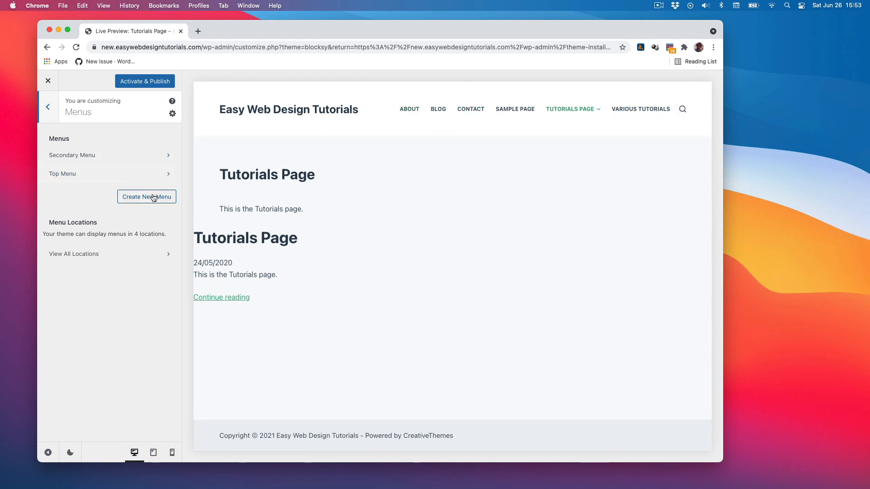
pyautogui.click(48, 107)
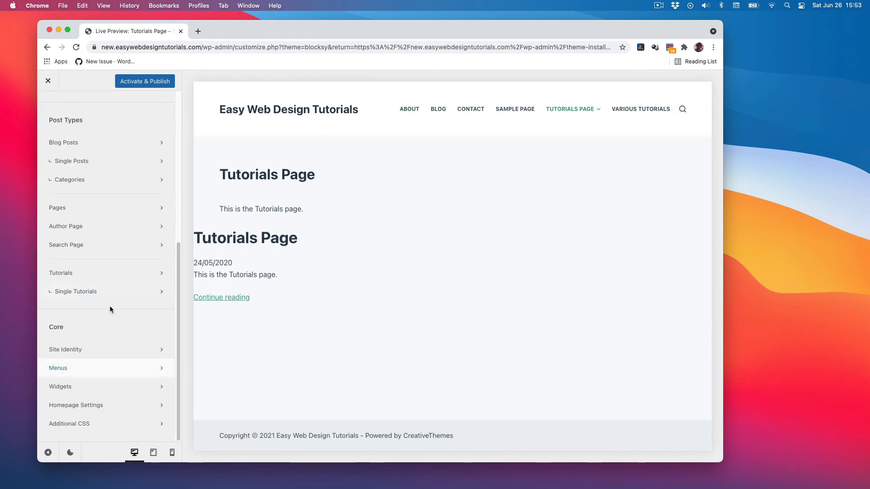
pyautogui.click(113, 384)
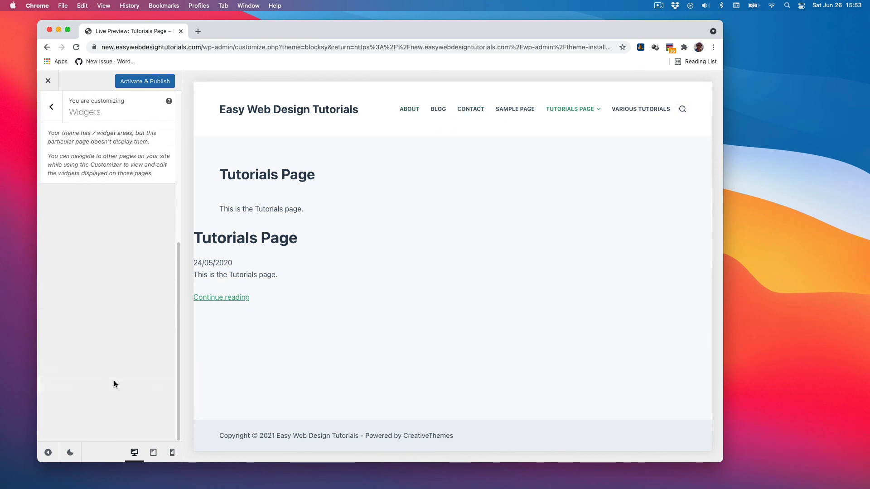
pyautogui.click(49, 108)
pyautogui.click(111, 403)
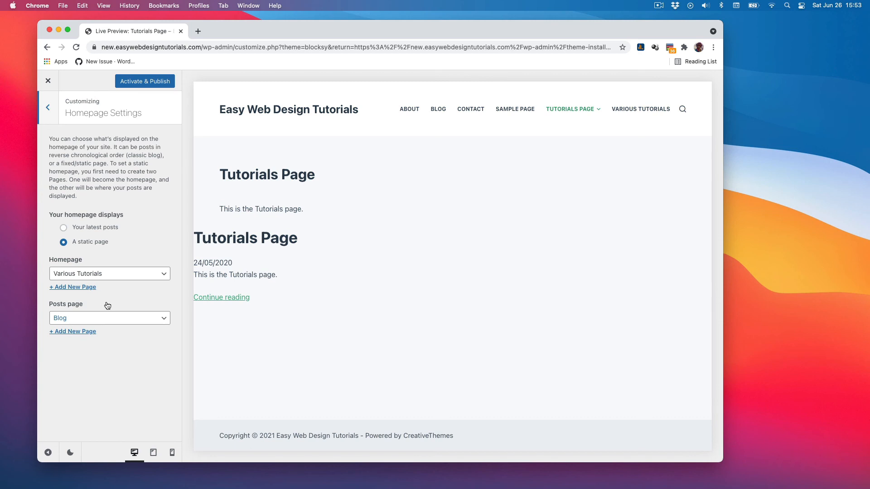
pyautogui.click(47, 112)
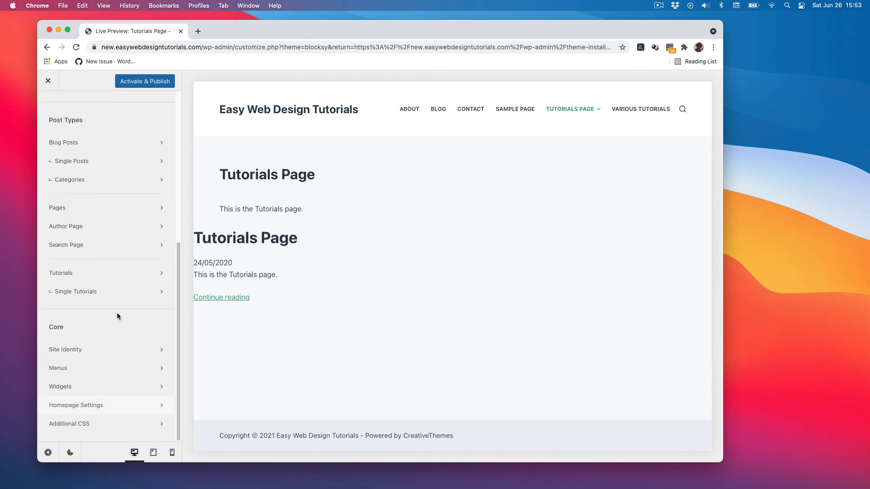
pyautogui.click(101, 422)
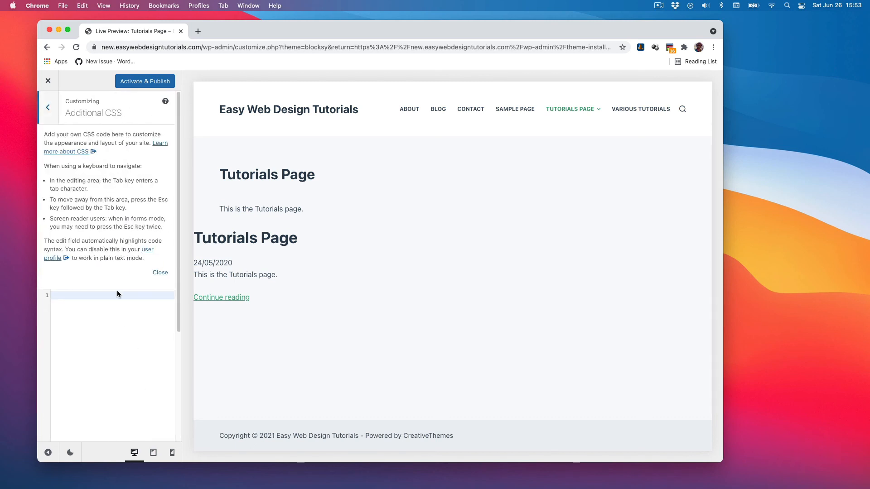
pyautogui.click(50, 106)
pyautogui.scroll(10, 108, 217)
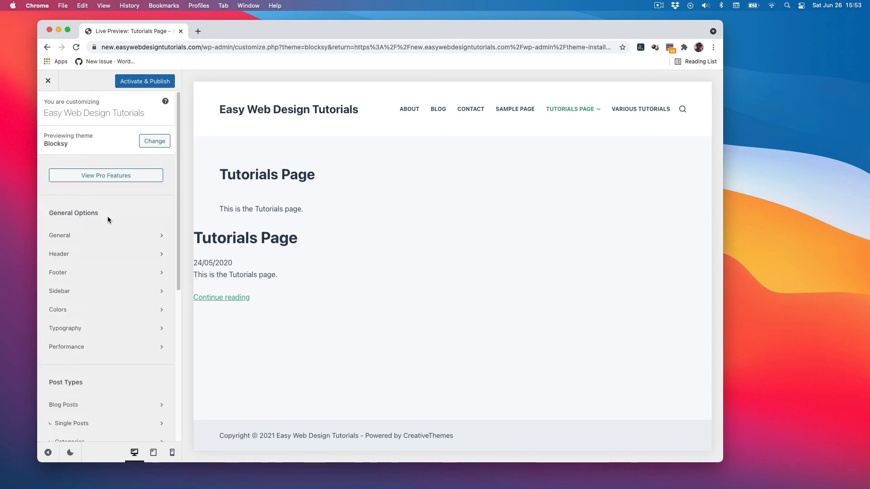
# Open the Blocksy PRO page through View Pro Features and browse its Features Overview.
pyautogui.click(105, 177)
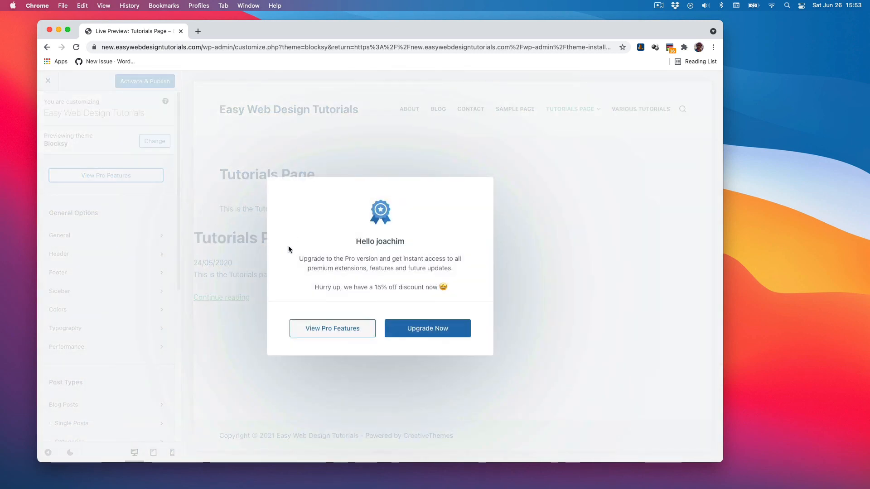
pyautogui.click(323, 331)
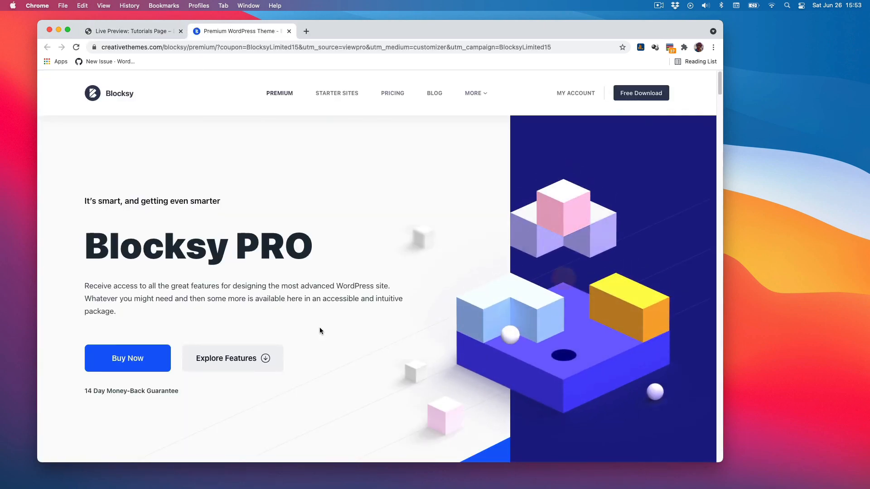
pyautogui.scroll(-2, 319, 331)
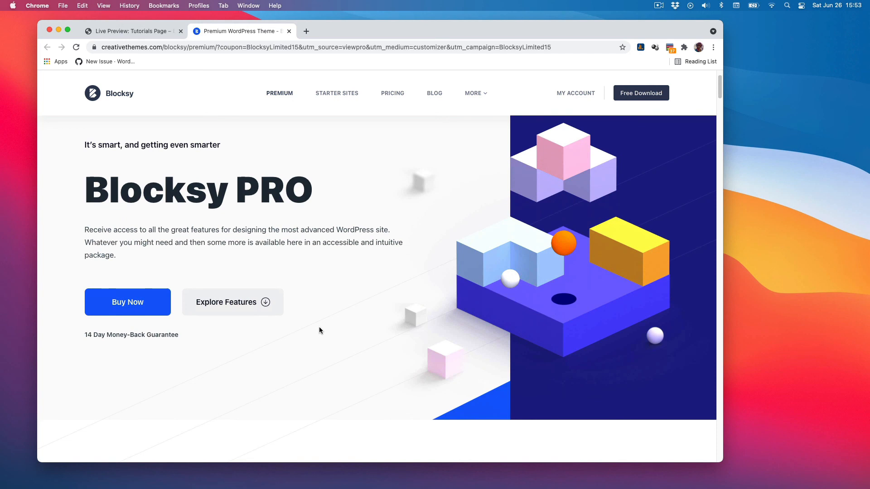
pyautogui.click(225, 304)
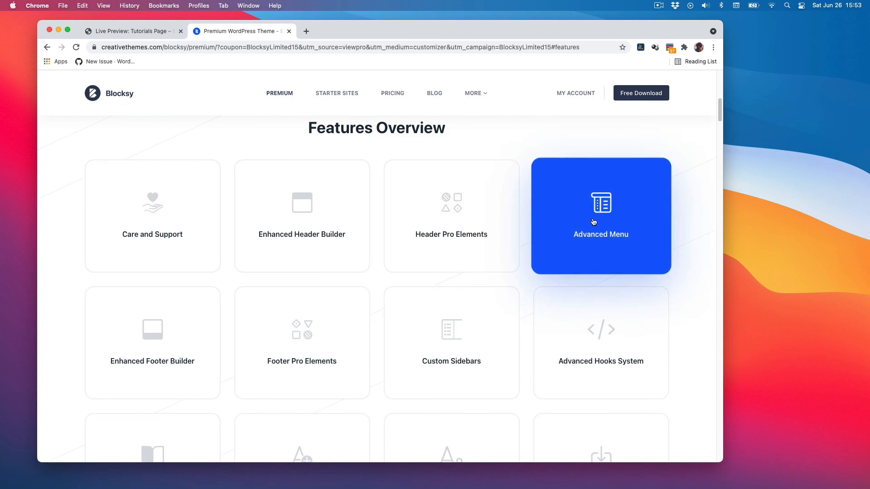
pyautogui.scroll(-3, 528, 281)
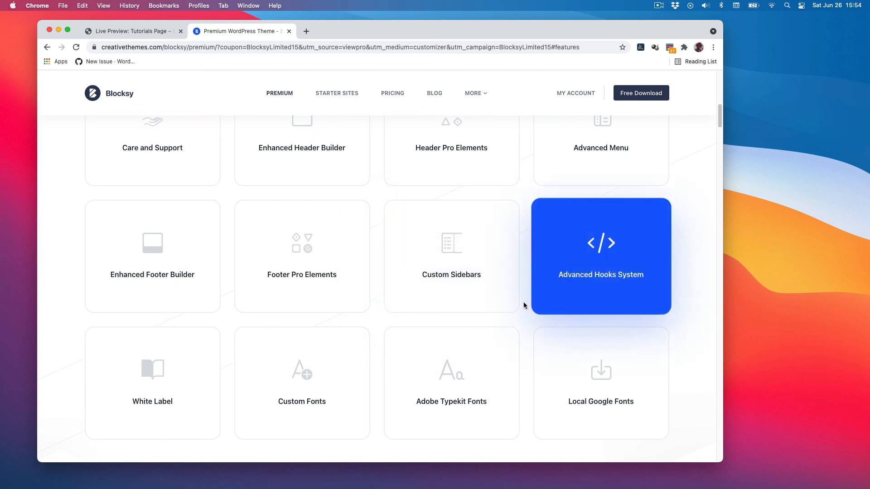
pyautogui.scroll(-3, 529, 304)
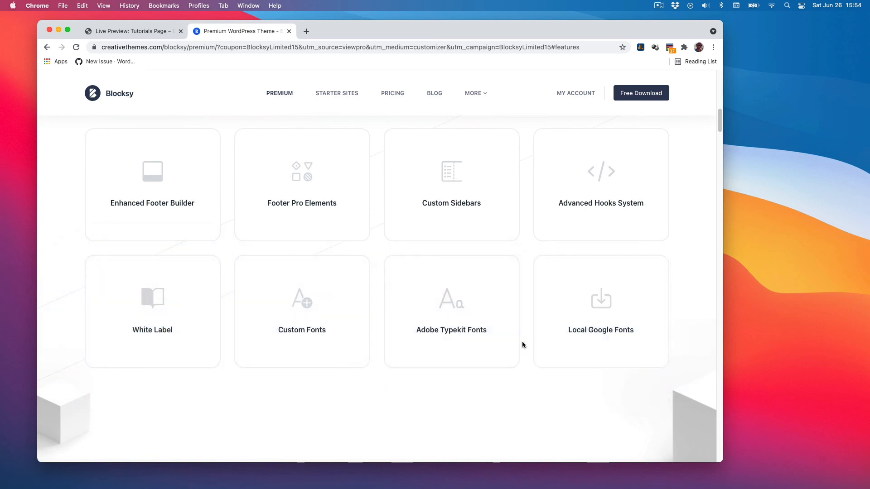
# Read through the Blocksy PRO feature sections on header builder, header elements and content blocks, then return to the Live Preview tab.
pyautogui.scroll(-5, 523, 341)
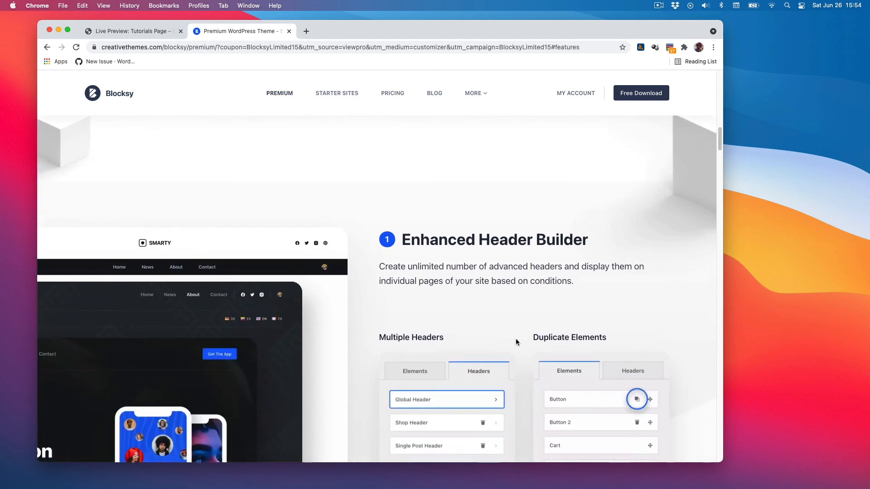
pyautogui.scroll(-4, 375, 331)
pyautogui.scroll(-2, 371, 329)
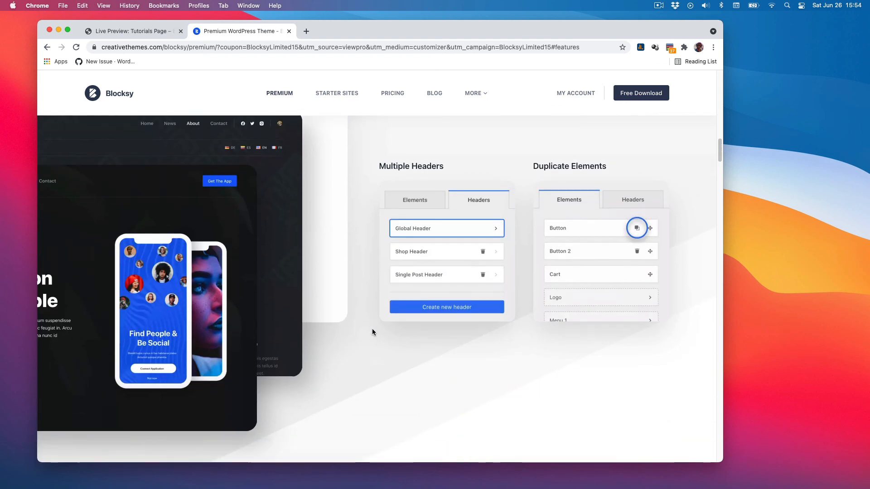
pyautogui.moveTo(450, 257)
pyautogui.scroll(-2, 356, 267)
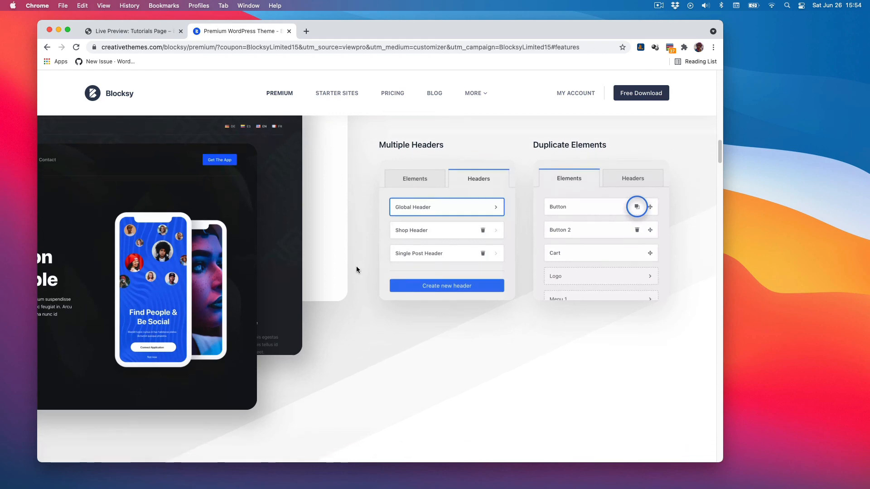
pyautogui.scroll(-10, 356, 270)
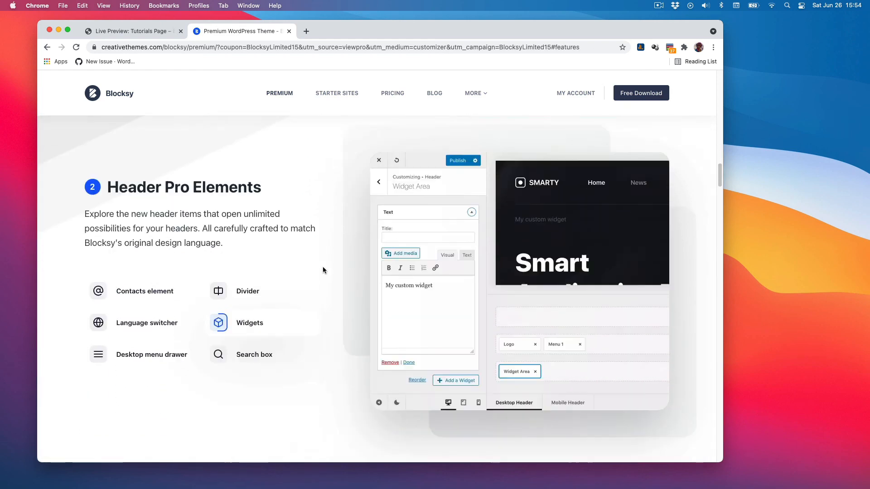
pyautogui.scroll(-10, 322, 270)
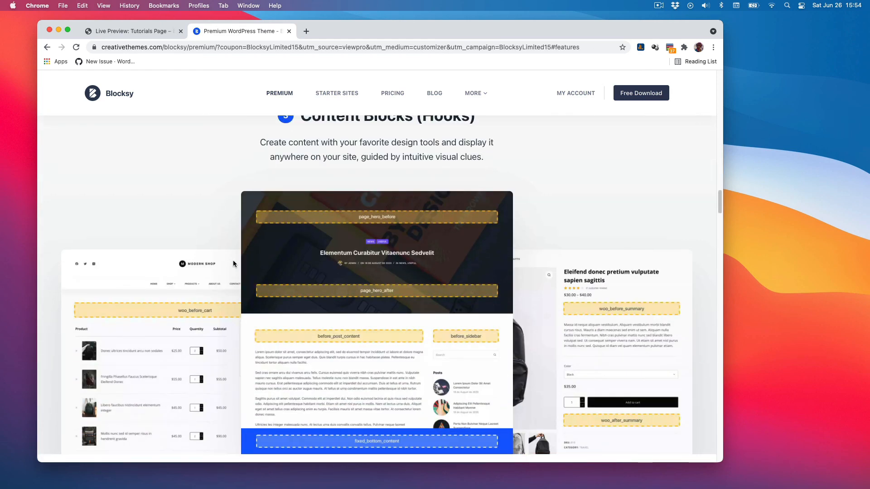
pyautogui.scroll(3, 233, 260)
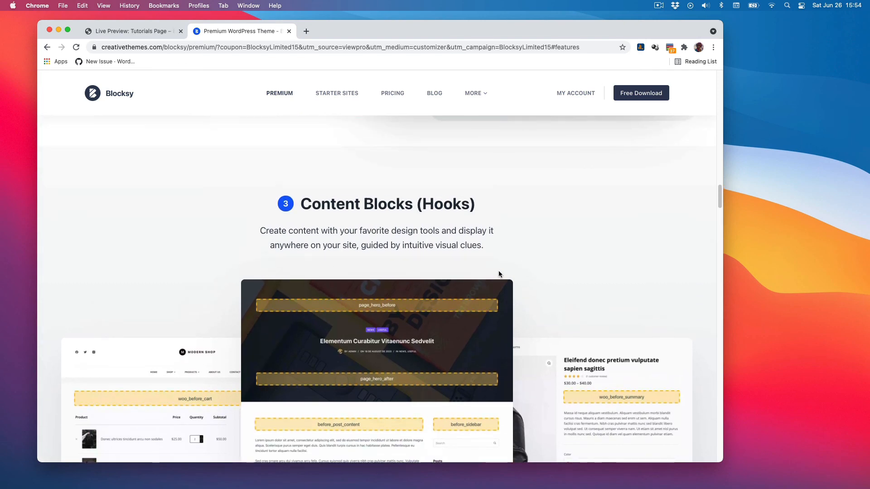
pyautogui.scroll(-15, 536, 276)
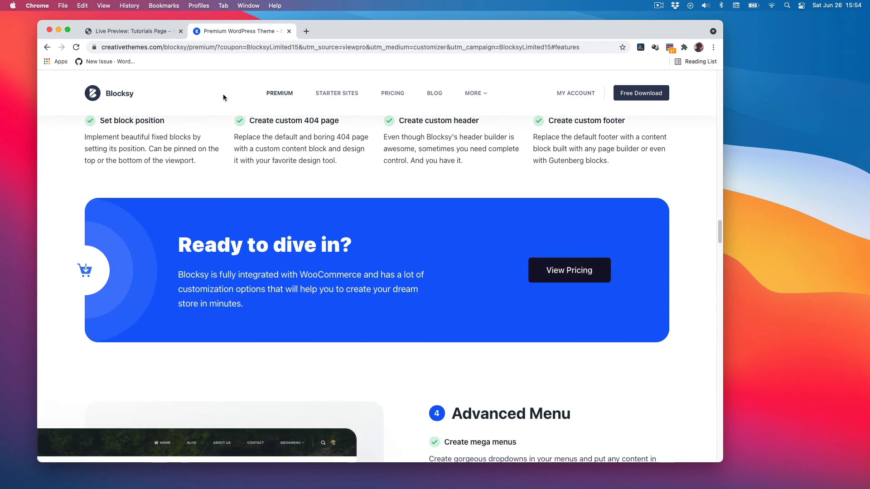
pyautogui.click(135, 33)
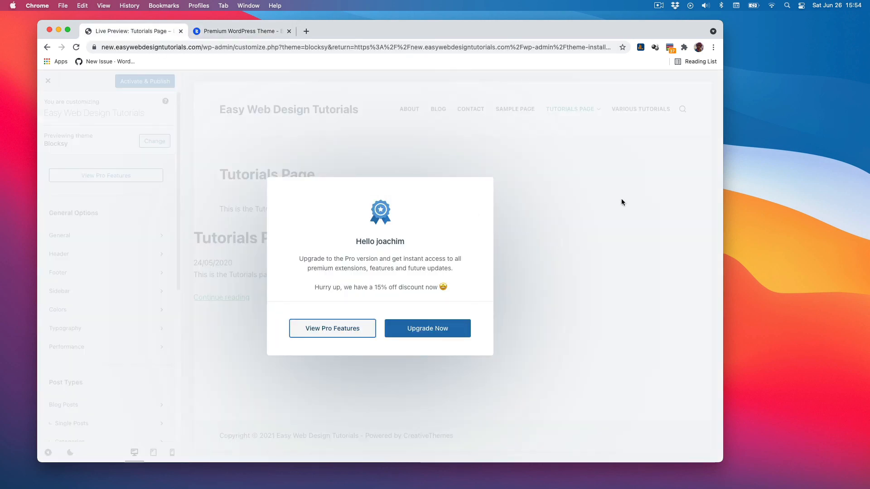